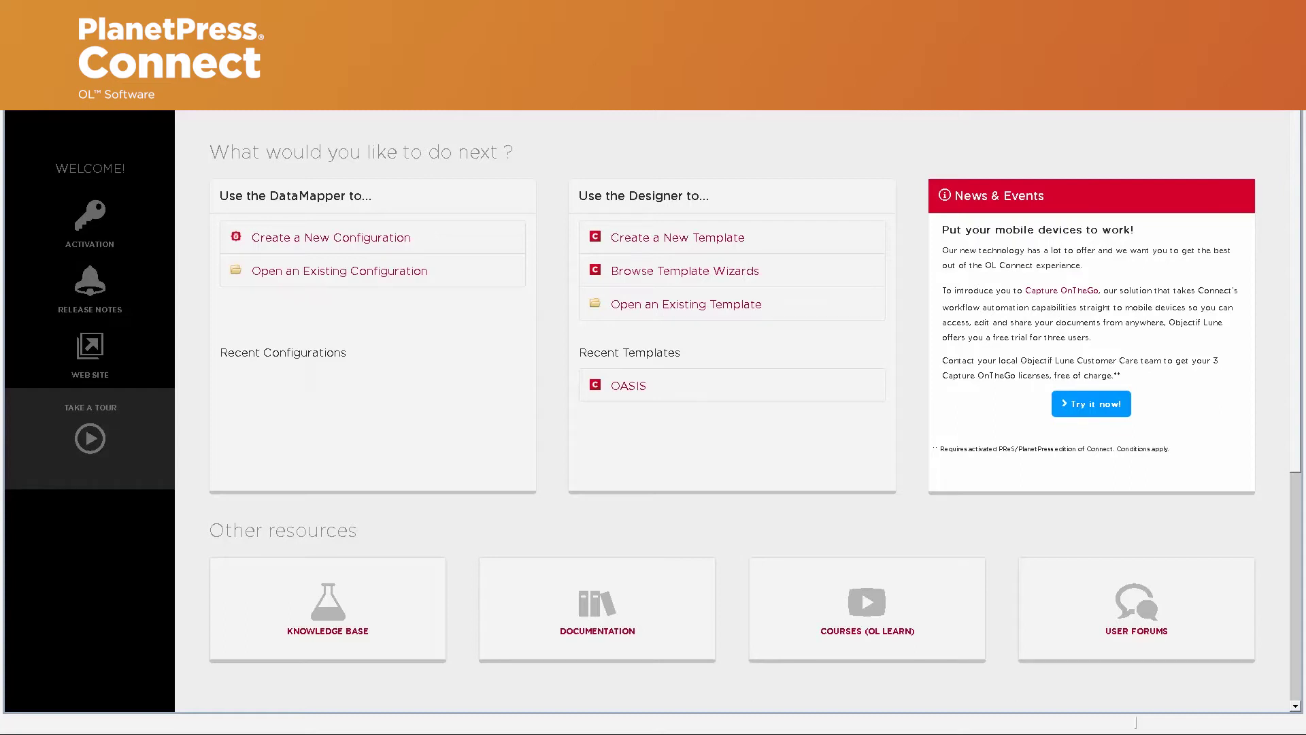
- Create a form from the Capture OnTheGo Bill of Lading starter template with default options and look through its layout
left_click(877, 275)
left_click_drag(1297, 282, 1301, 504)
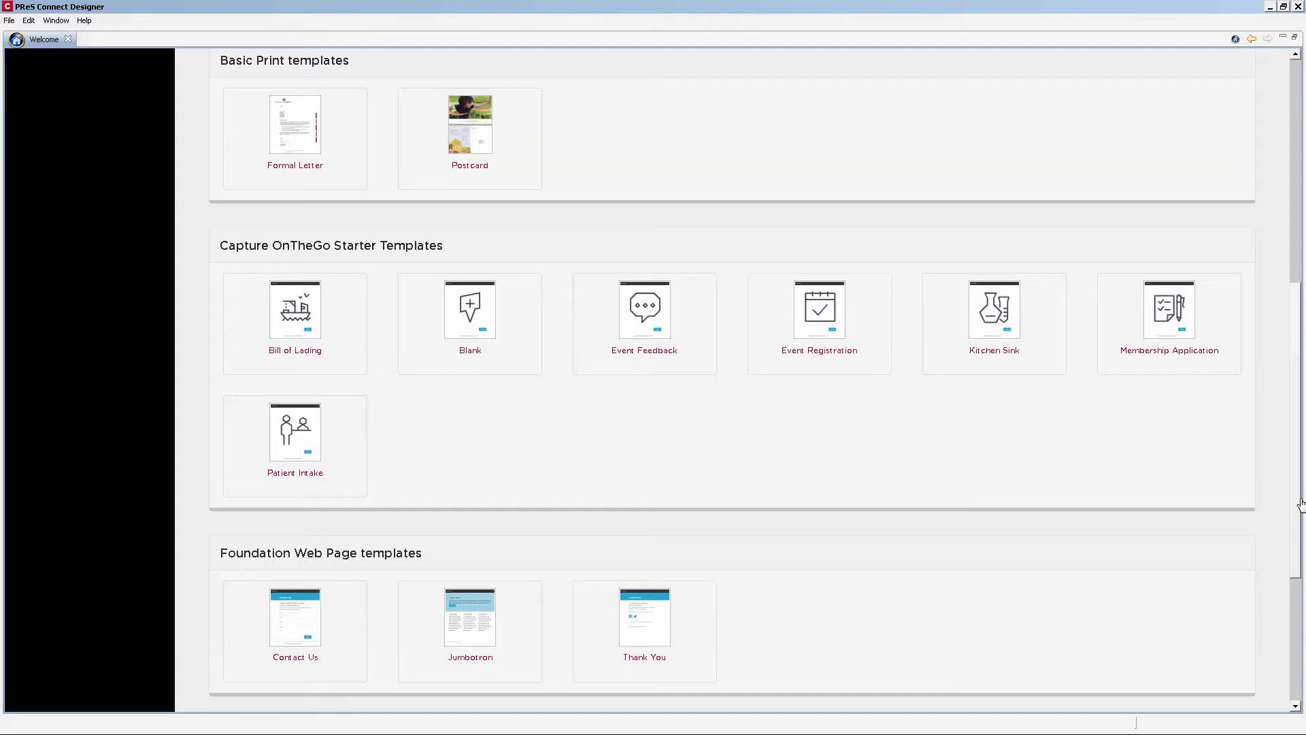
left_click(285, 347)
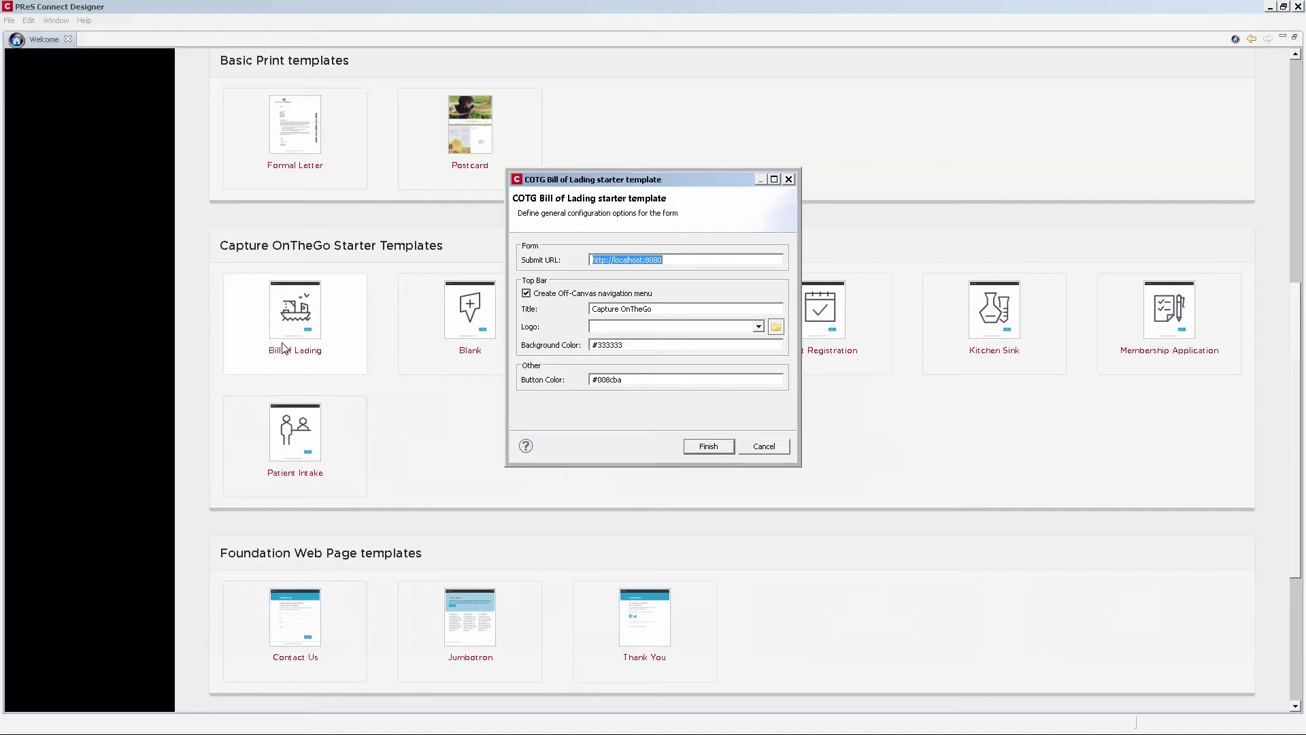
left_click(692, 446)
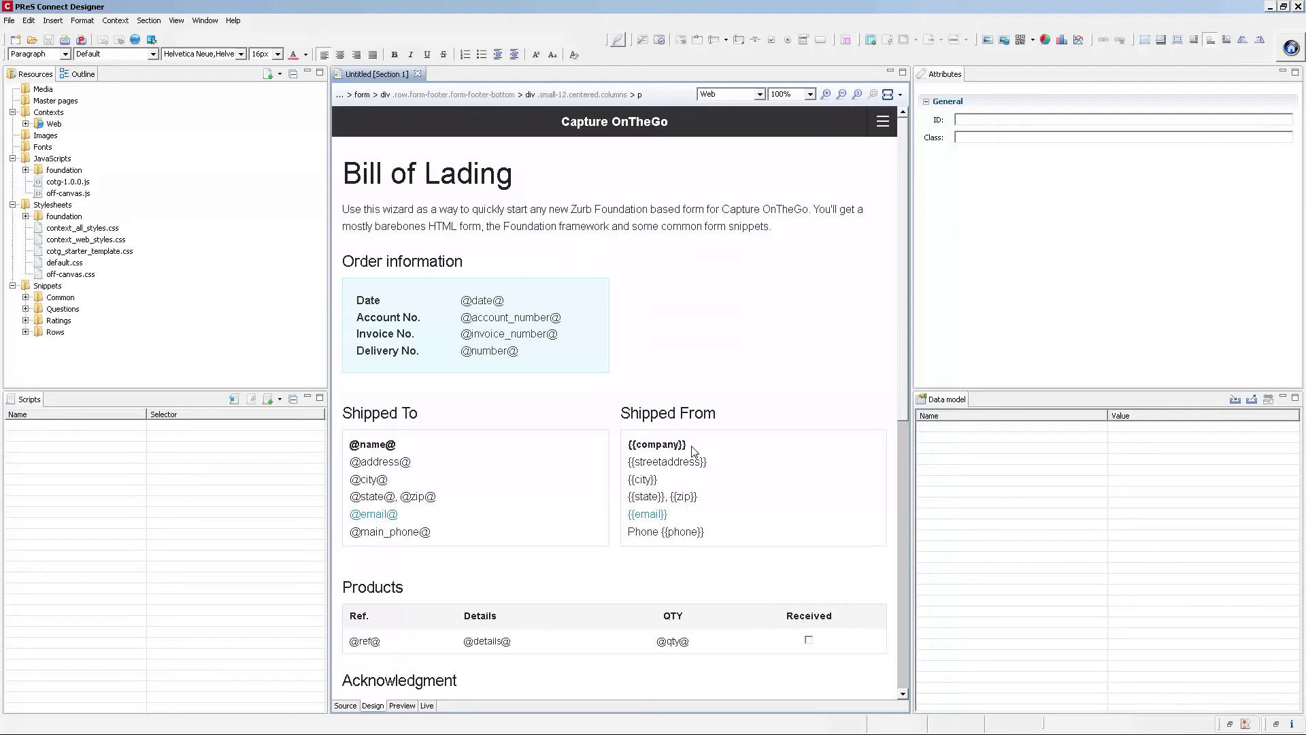
left_click_drag(904, 317, 916, 532)
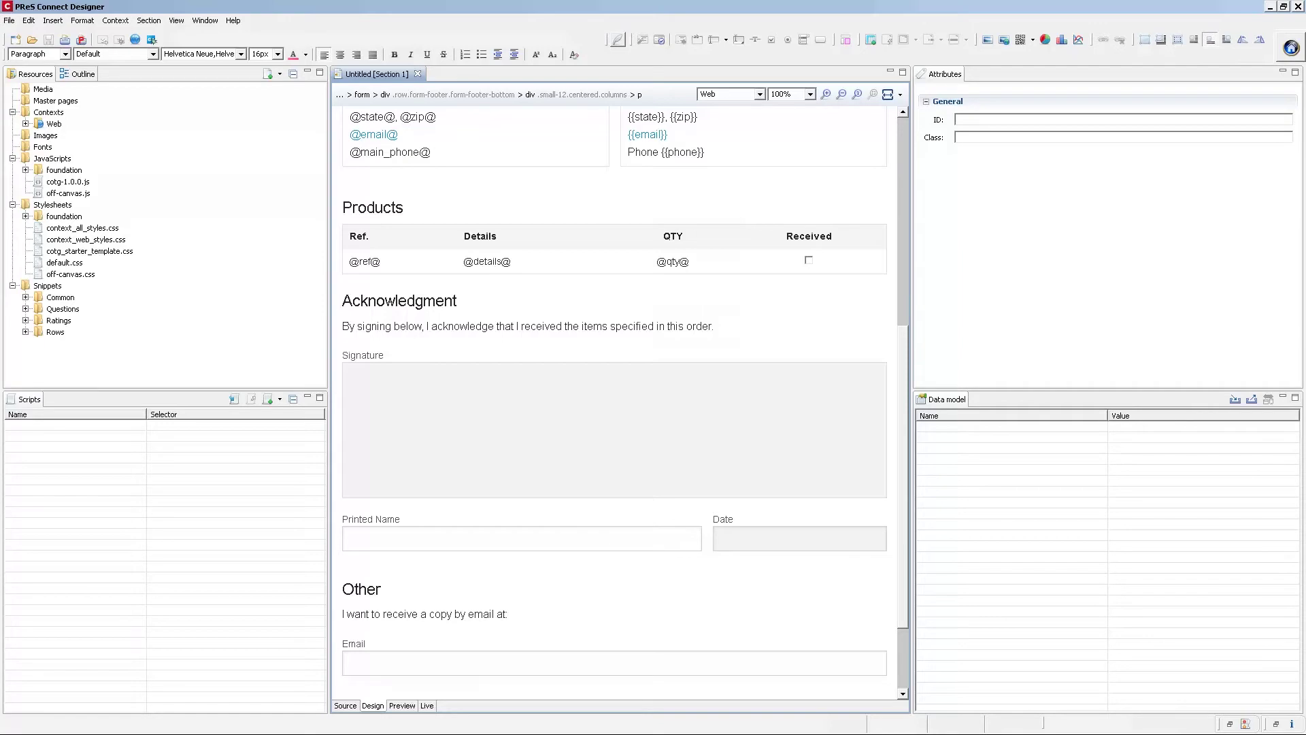
scroll(613, 408, "down", 2)
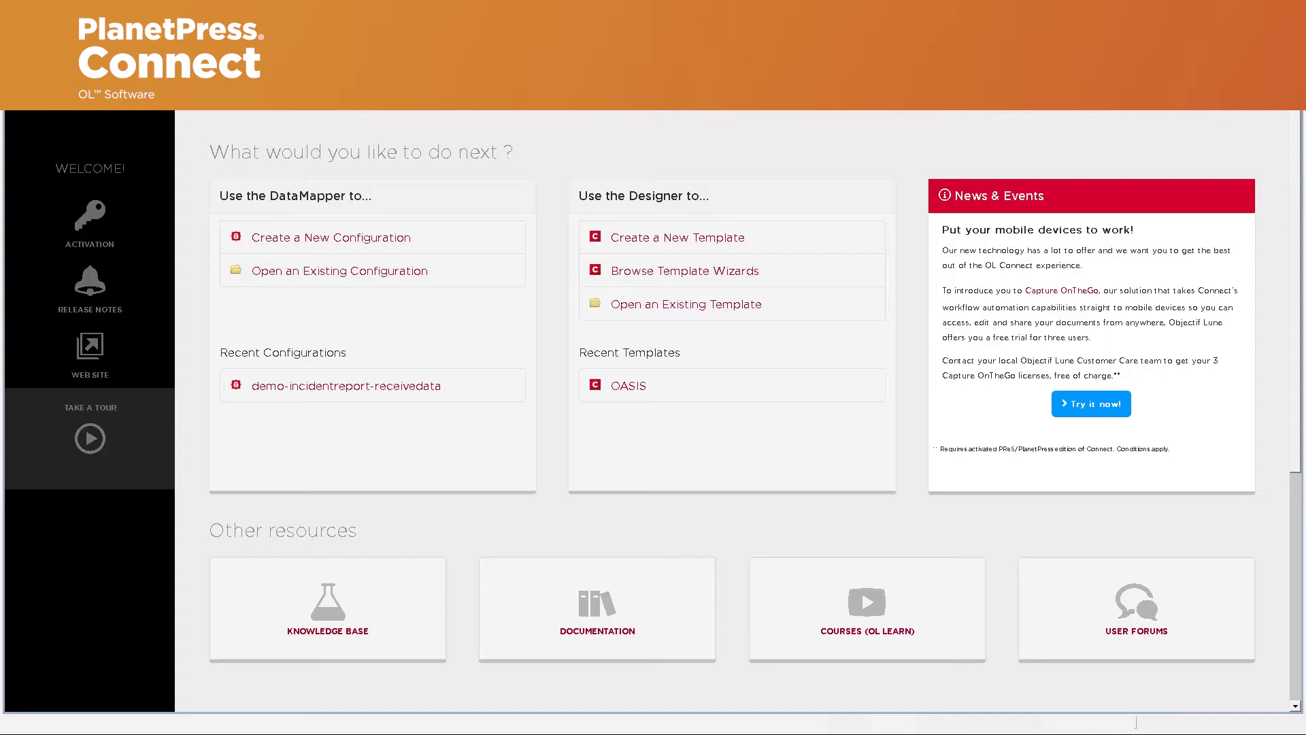
- Create a new form from the Blank Capture OnTheGo starter template, keeping the default options
left_click(676, 276)
scroll(669, 452, "down", 7)
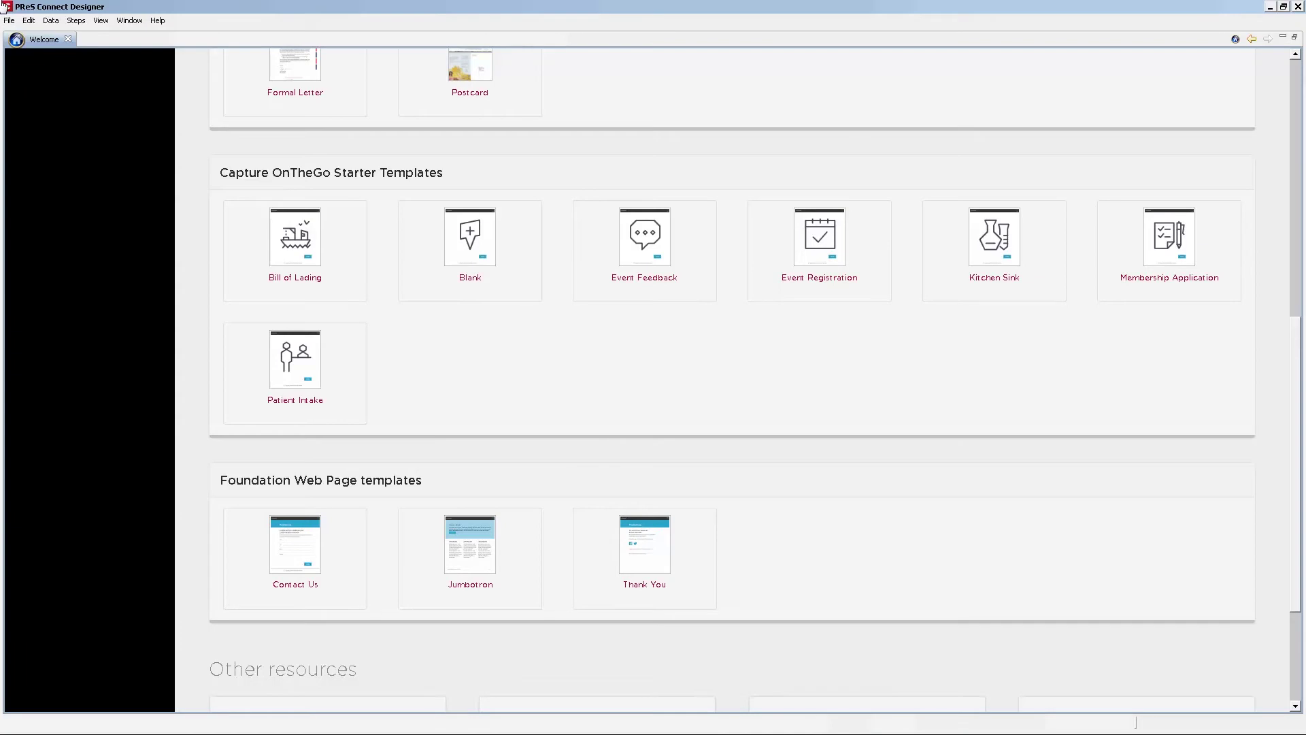
left_click(485, 288)
left_click(708, 446)
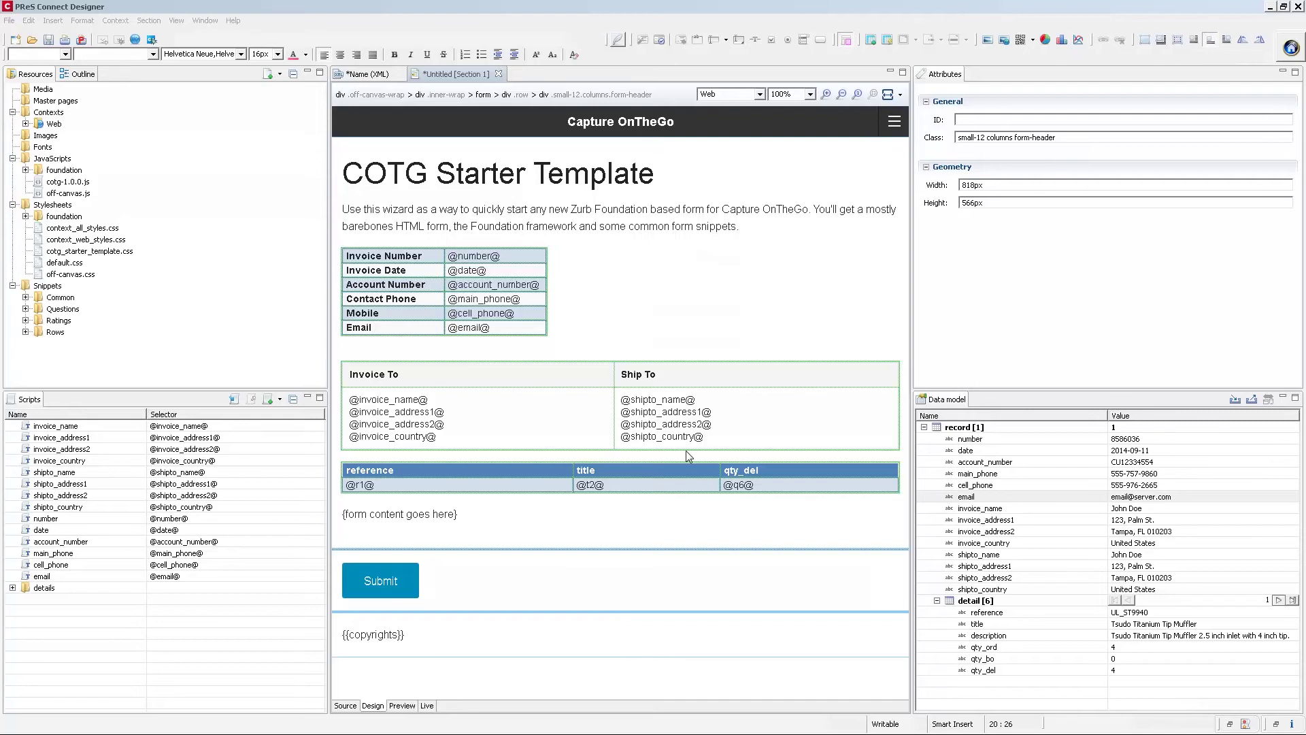
- Preview the form with its record data, and in the design insert a column headed "Received" after Qty in the product table
left_click(401, 706)
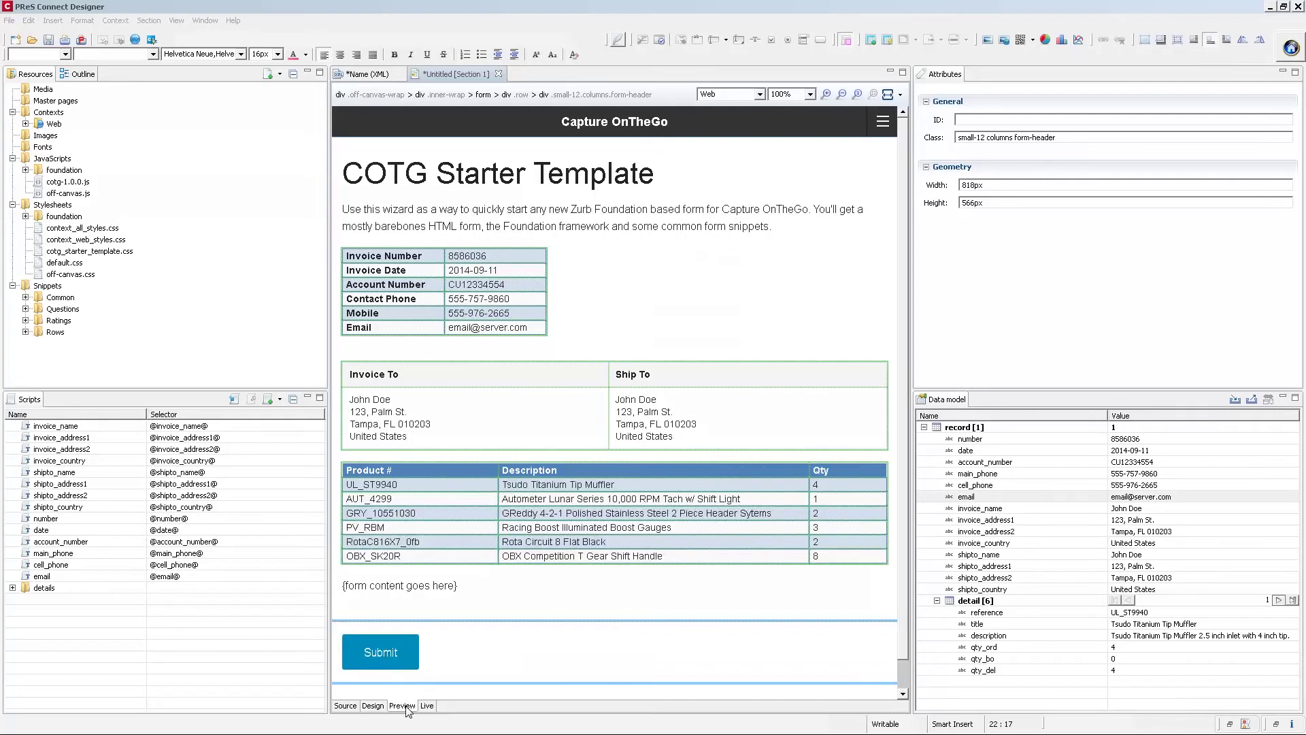
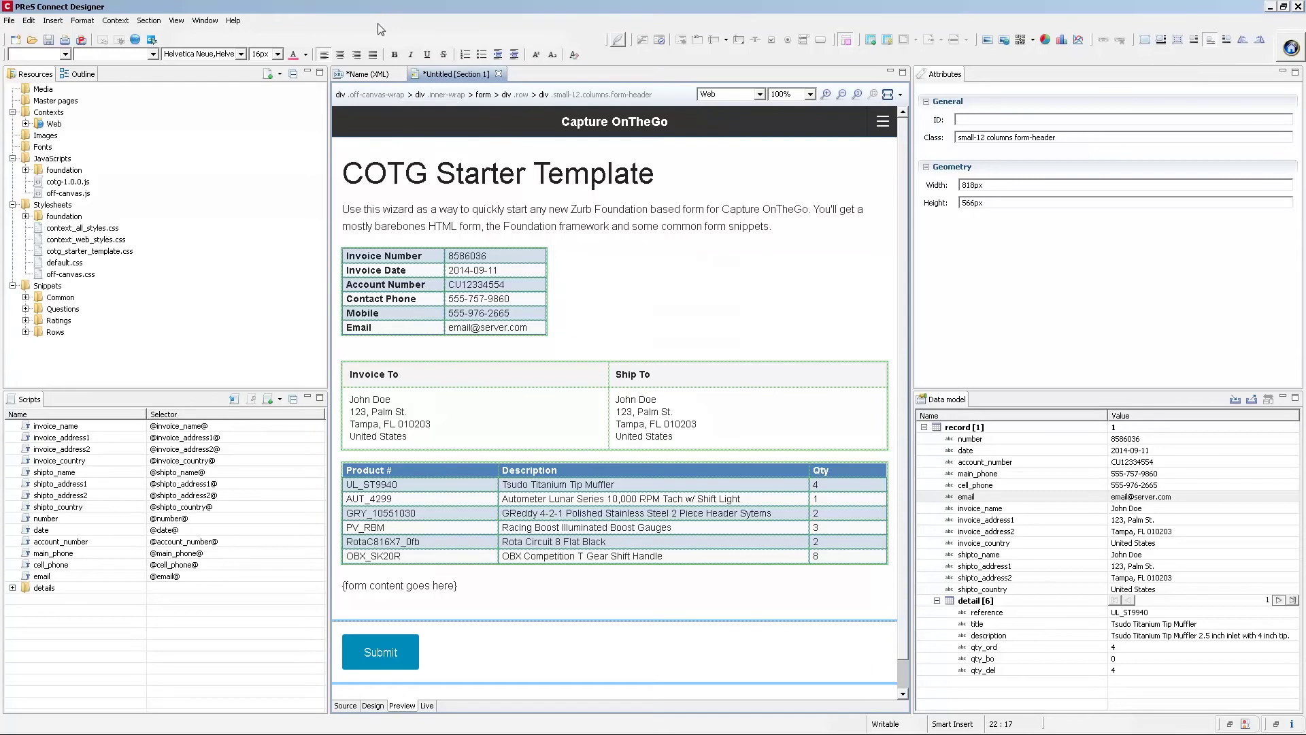
left_click(373, 707)
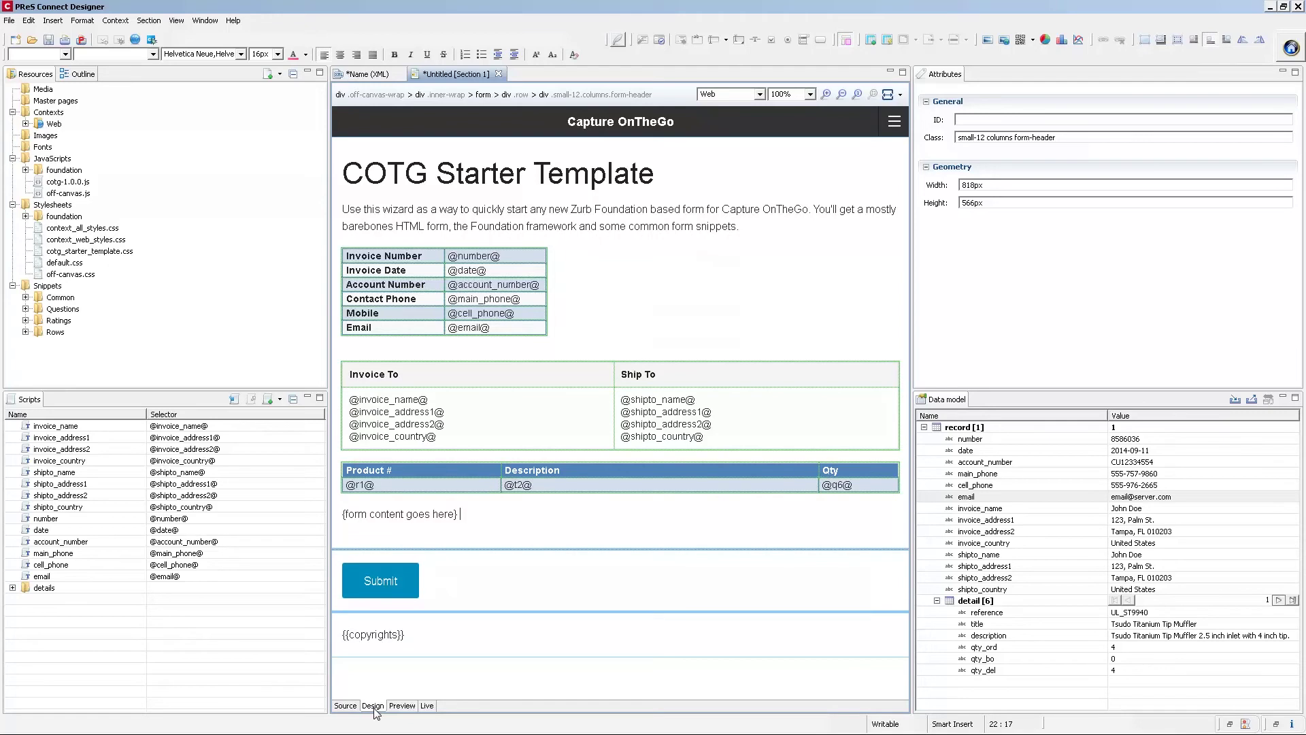
right_click(867, 487)
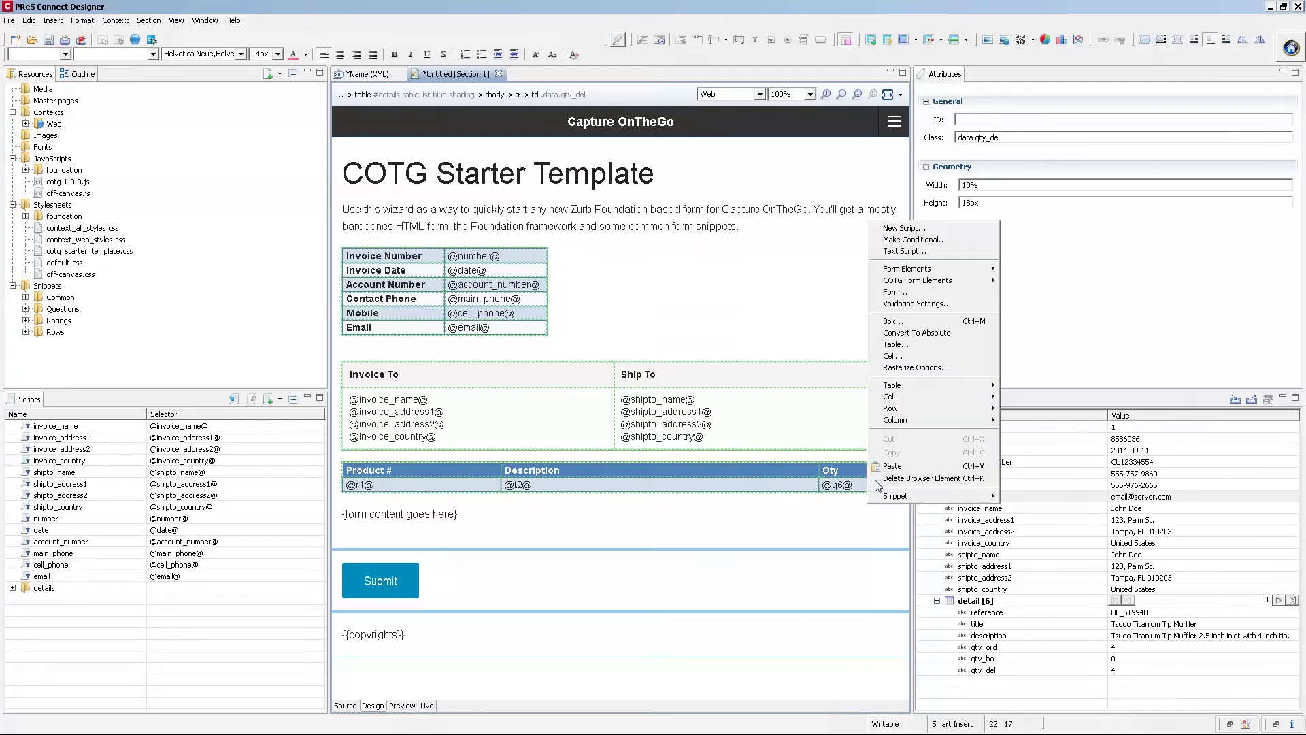
mouse_move(906, 422)
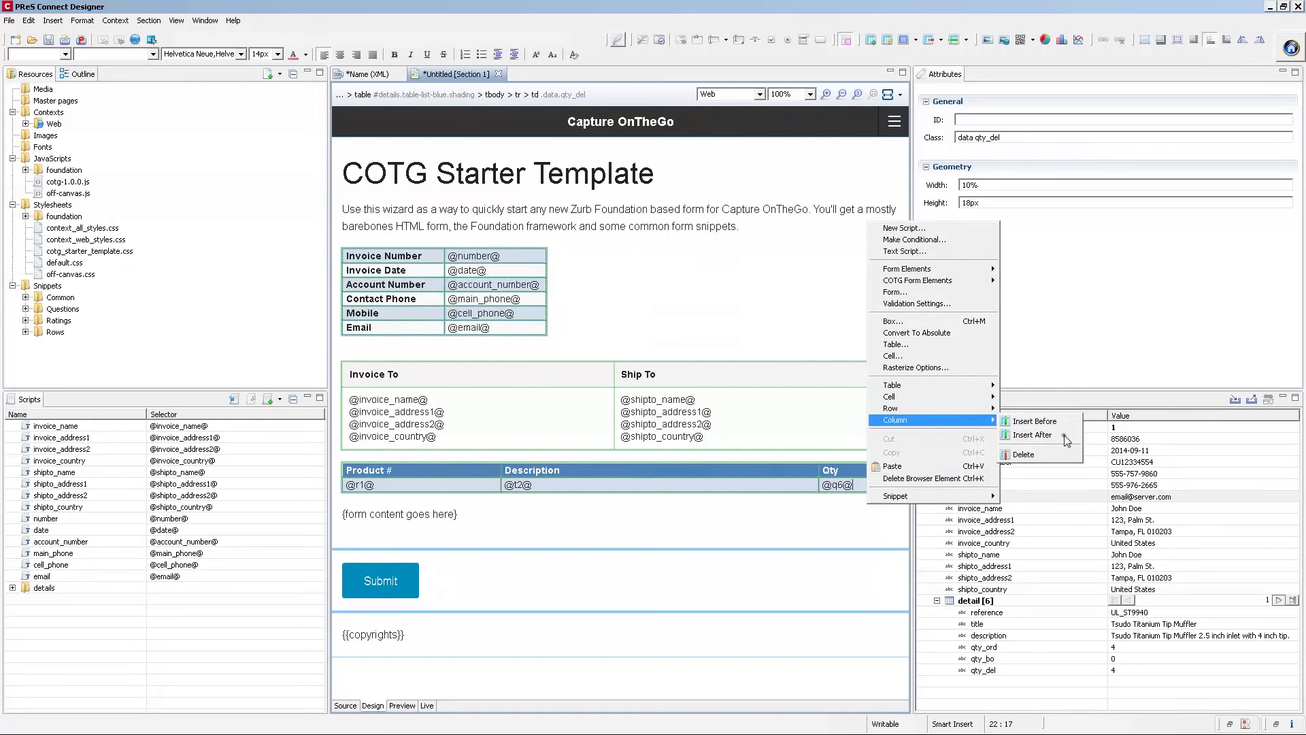
left_click(1032, 435)
left_click(836, 474)
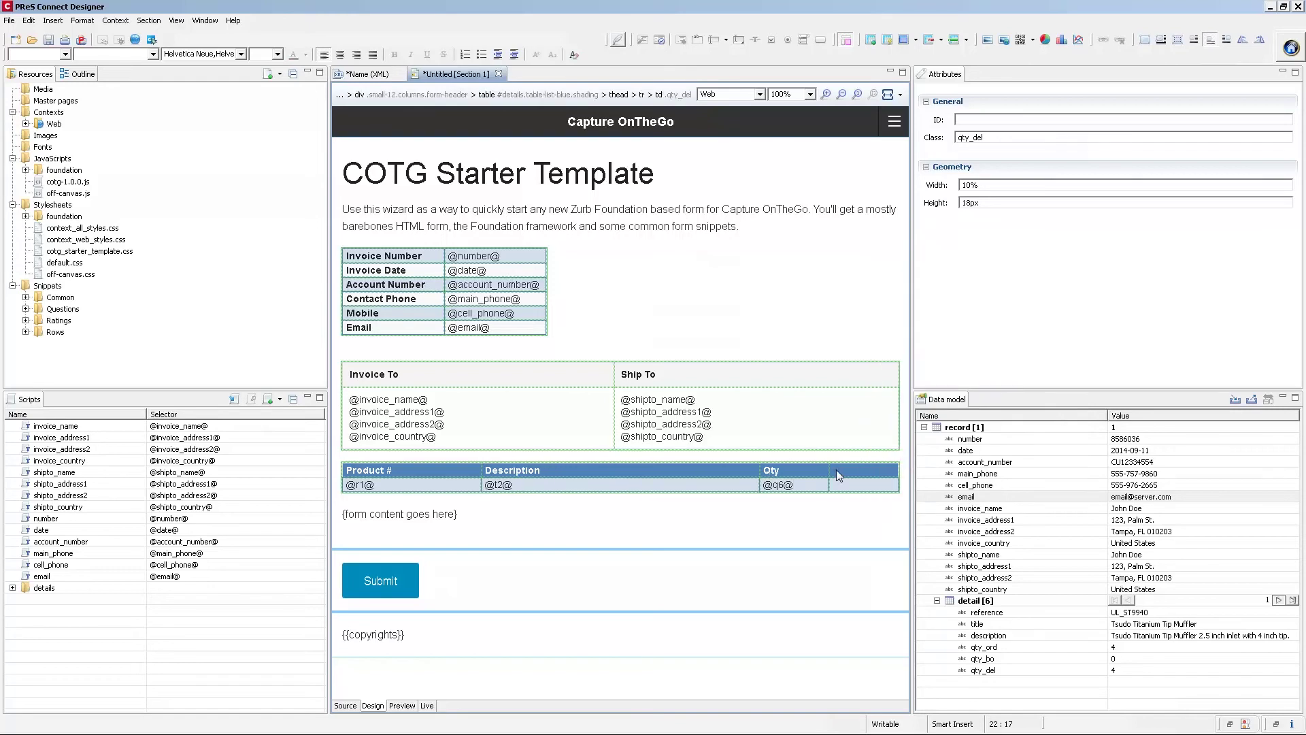
type("Received")
- Insert a checkbox with ID "received", an empty label and value "item" in the Received column's data cell, and preview the form
left_click(867, 484)
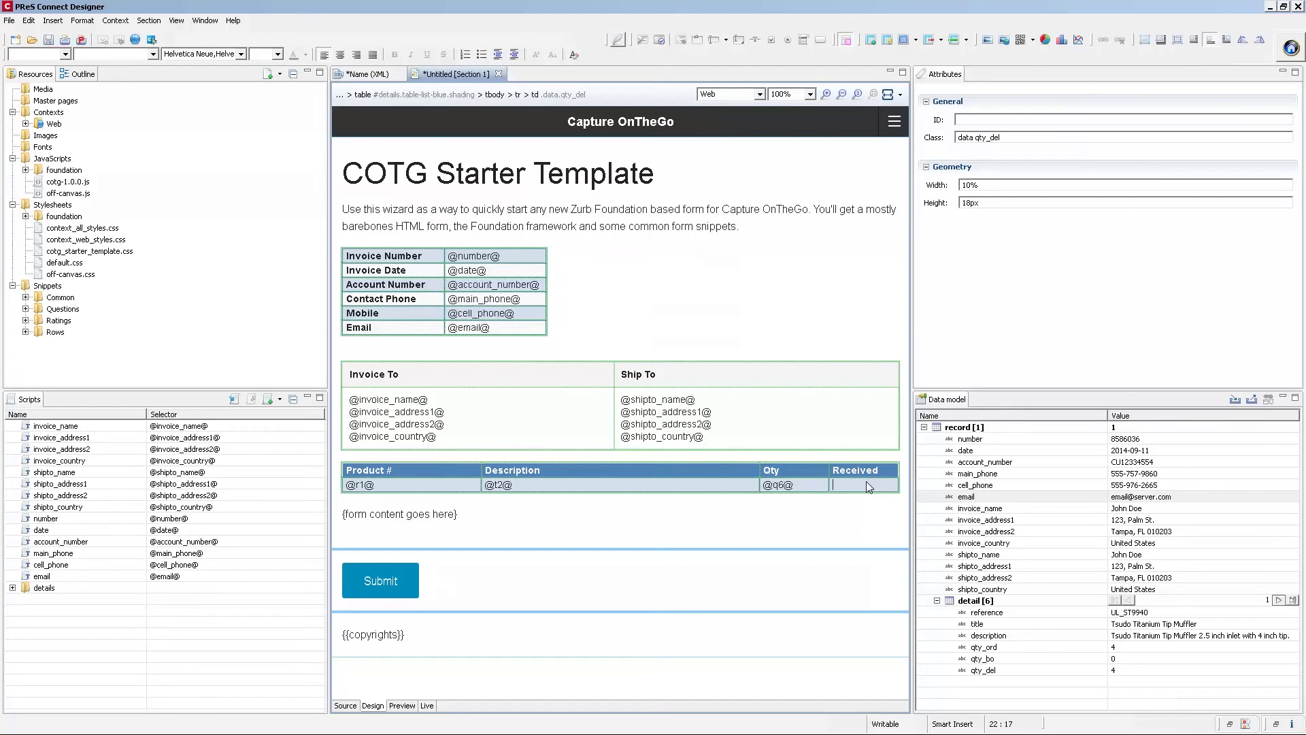
left_click(52, 20)
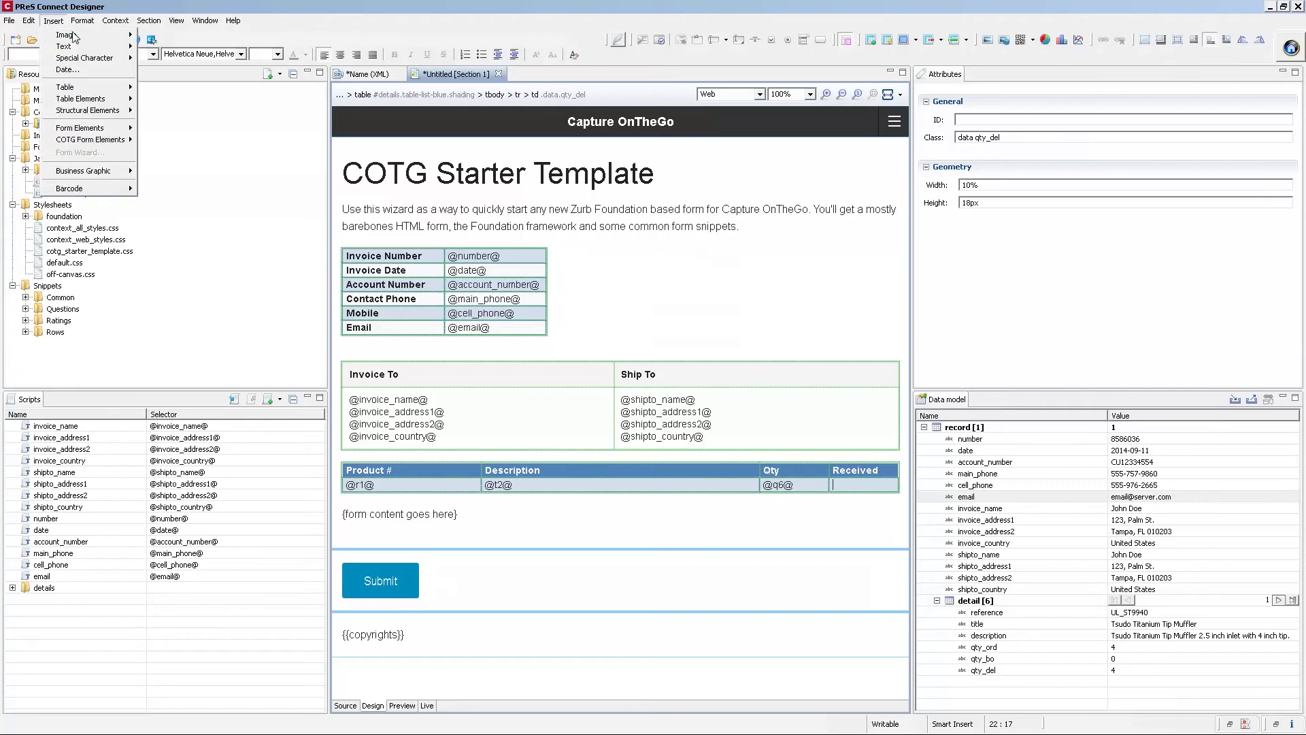
mouse_move(97, 133)
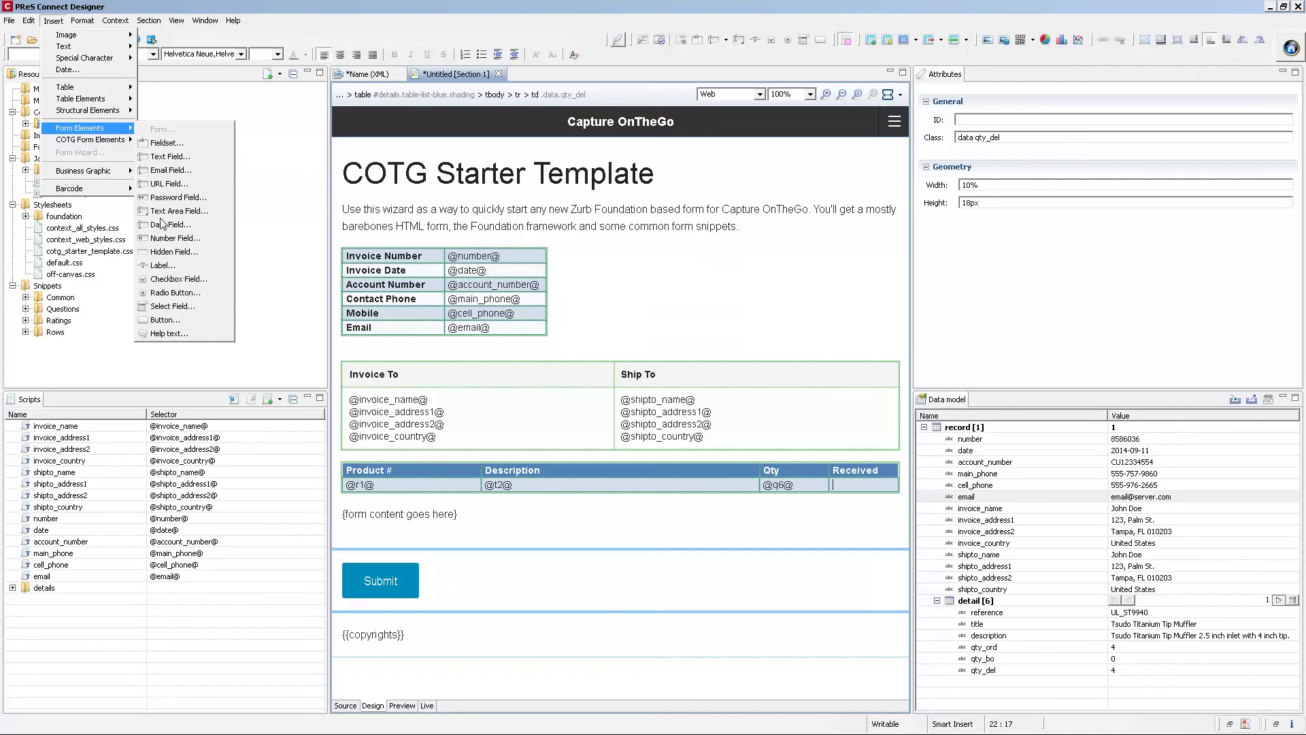
left_click(165, 279)
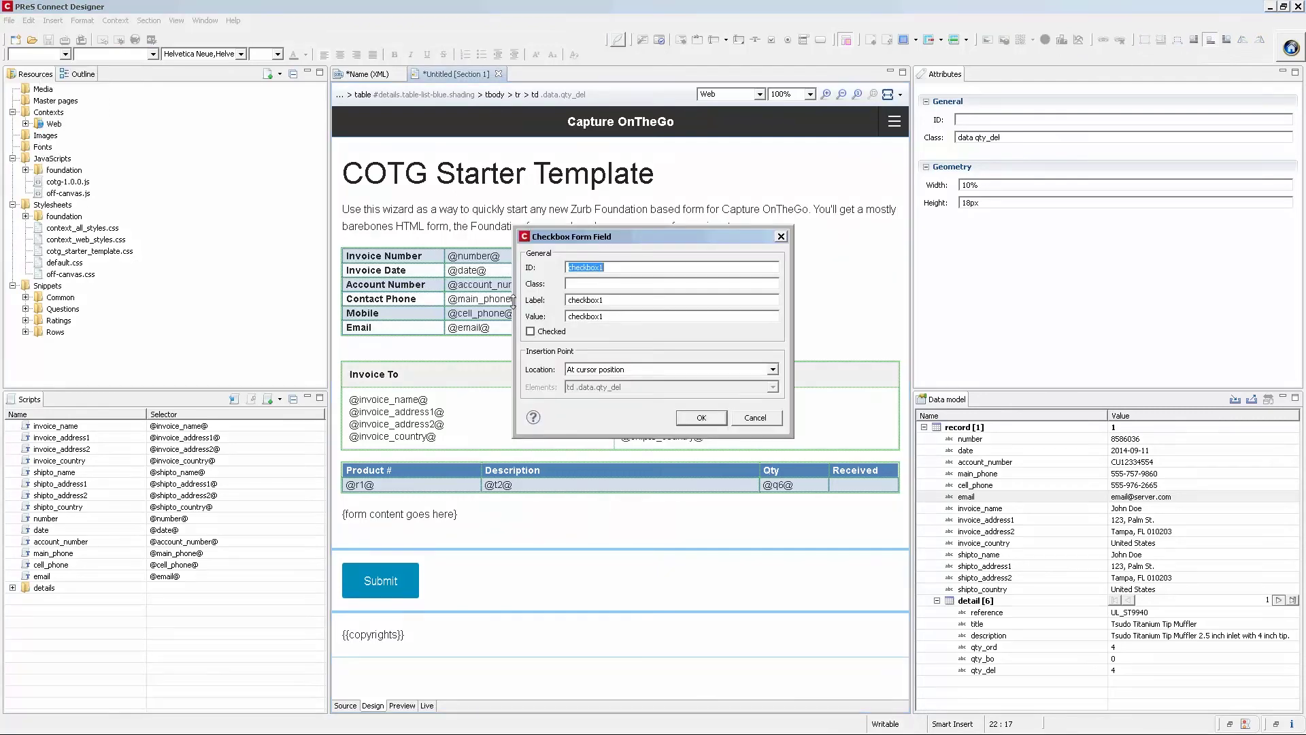
type("received")
key("Tab")
key("Tab")
key("BackSpace")
key("Tab")
type("item")
left_click(702, 419)
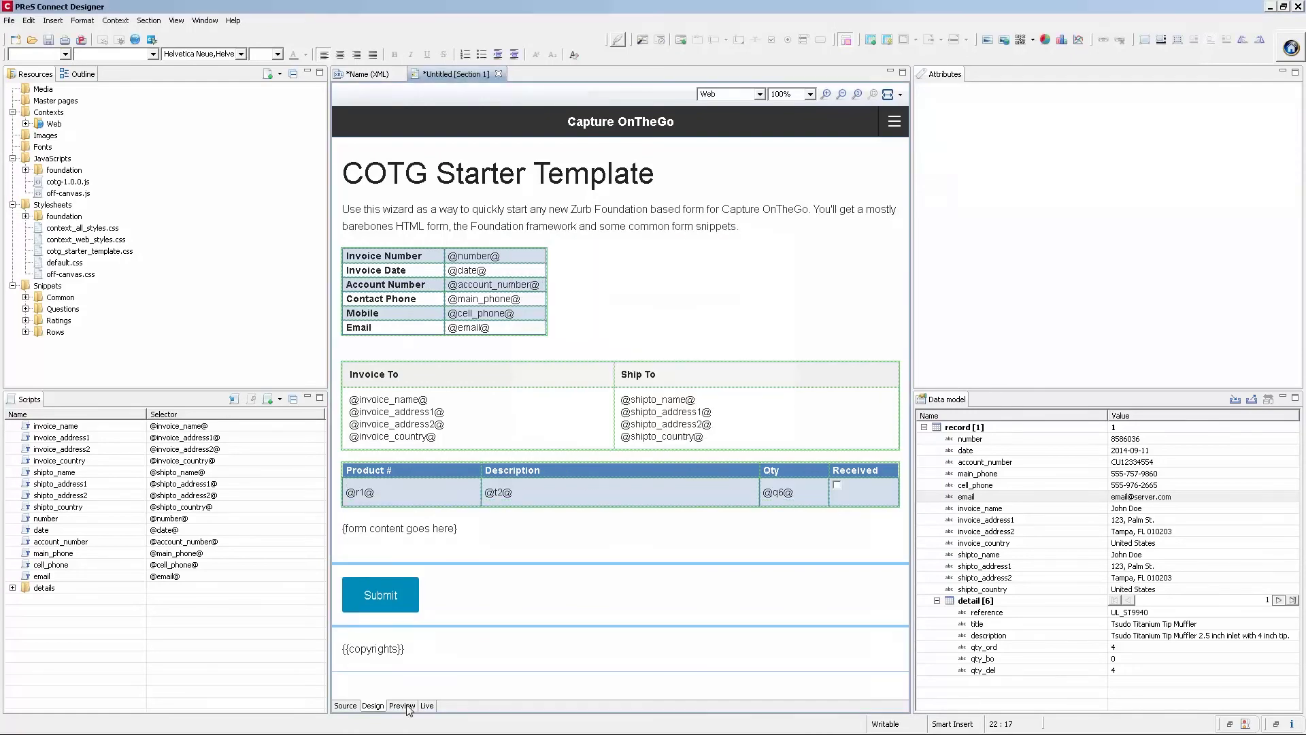
left_click(402, 705)
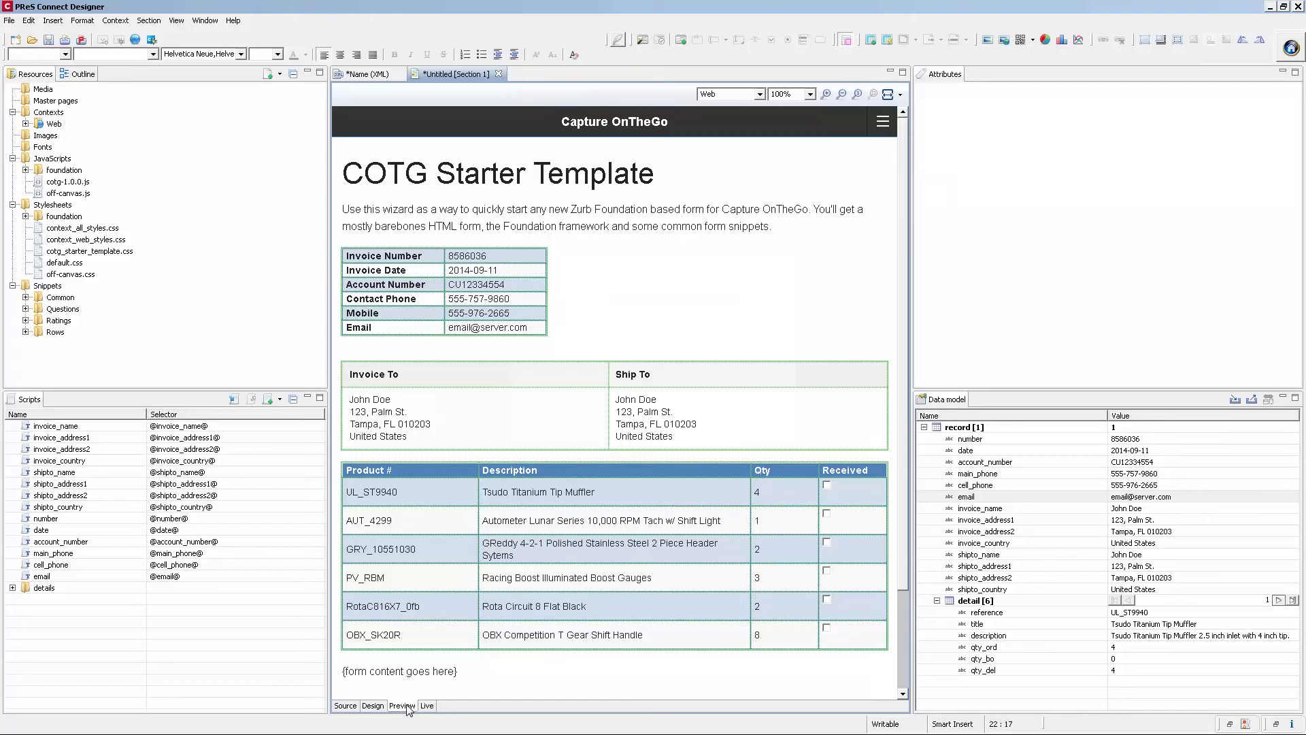
- In the design, add a line above the form content placeholder and insert a text area with ID "notes" and label "Extra Notes:" after the form-header element
left_click(373, 705)
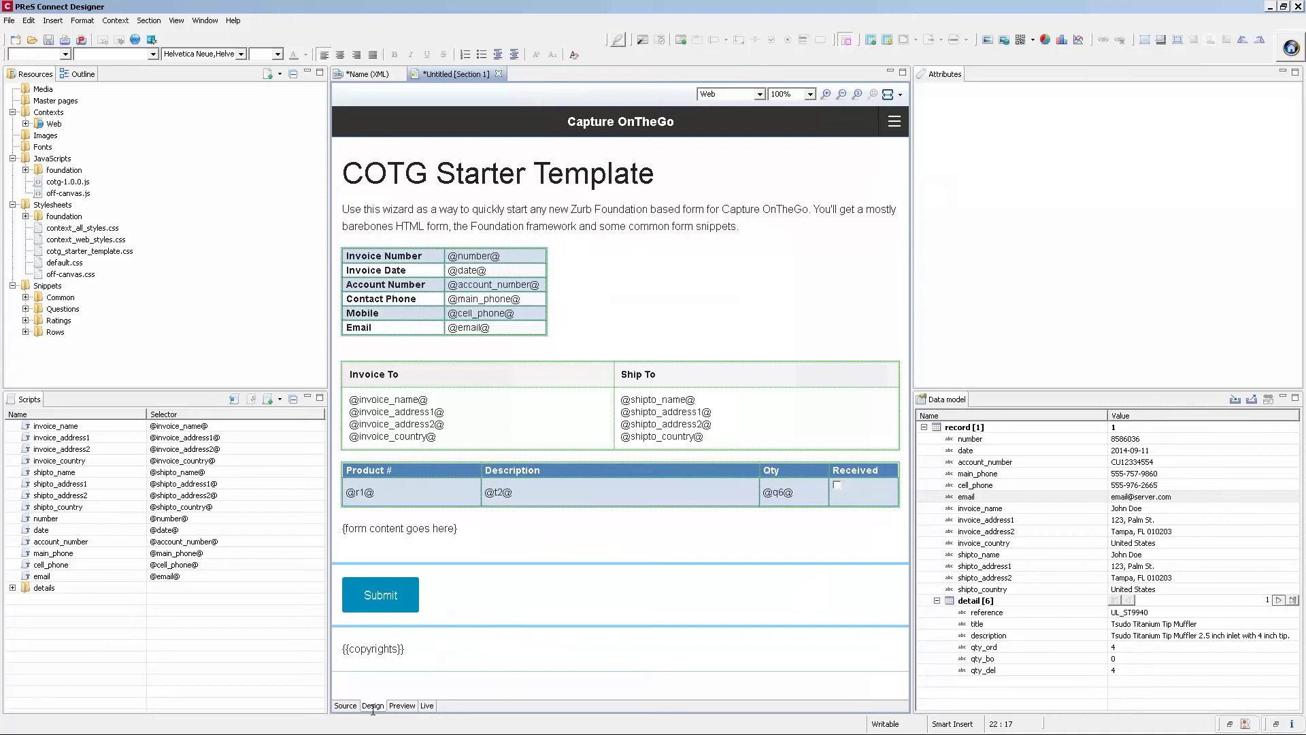
left_click(344, 528)
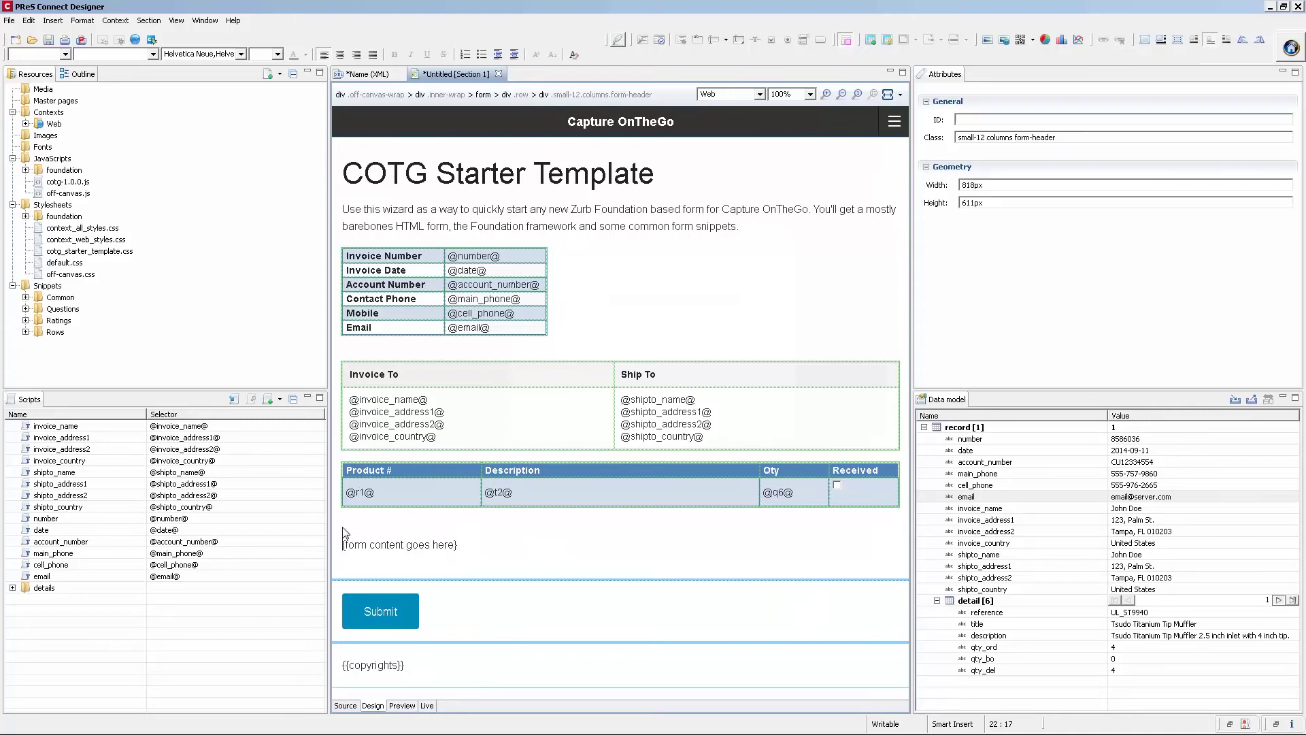
key("Return")
left_click(53, 21)
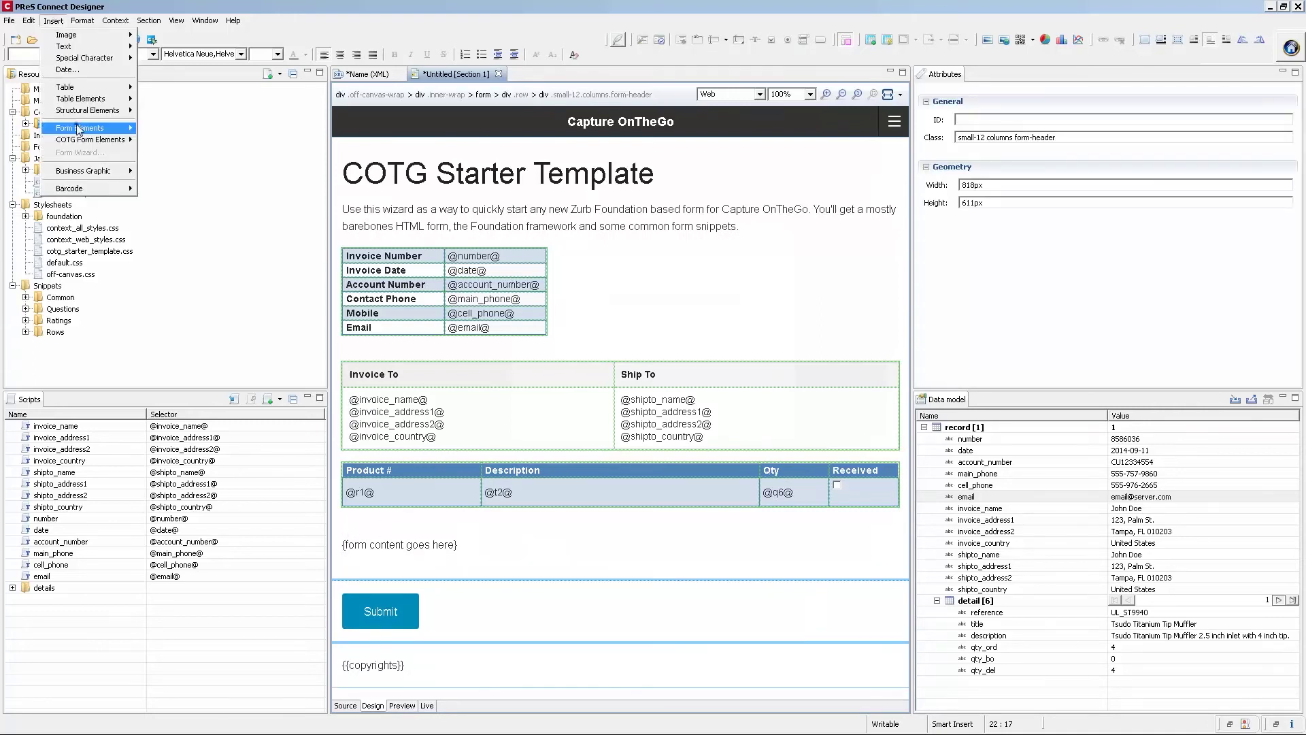
mouse_move(81, 128)
left_click(196, 211)
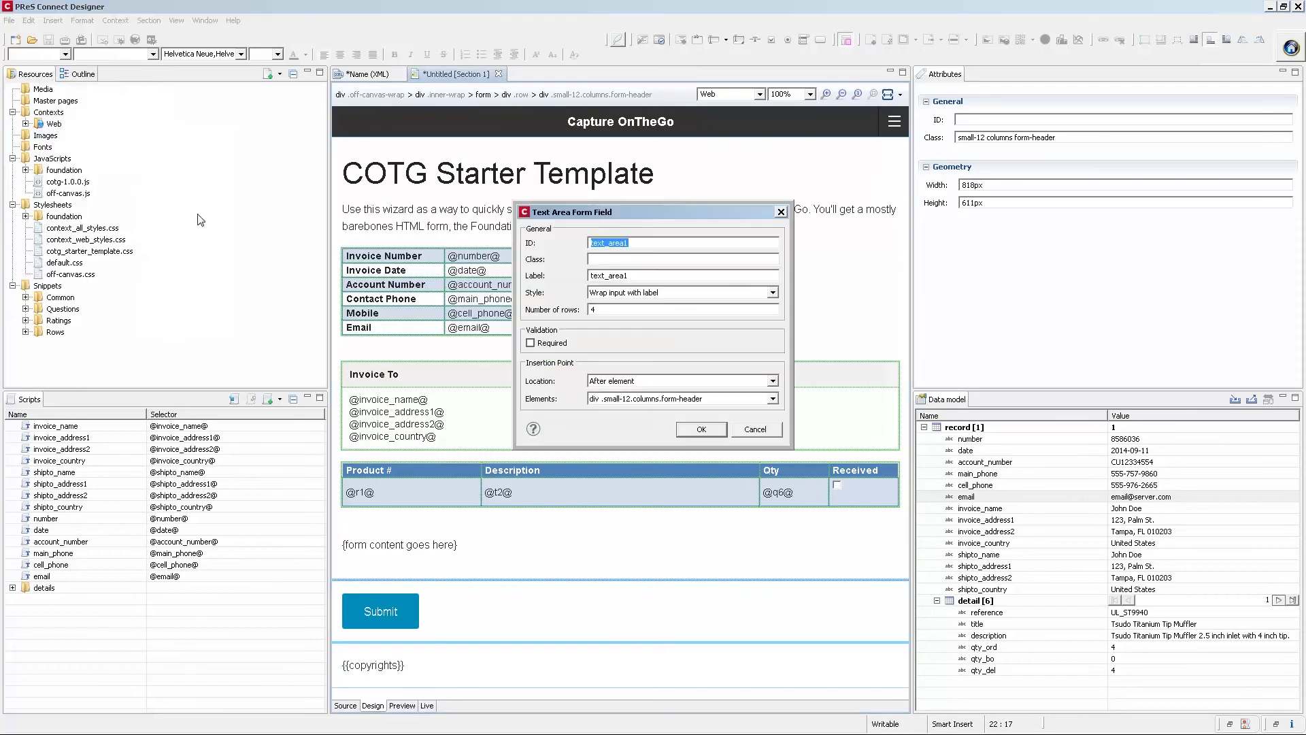
type("notes")
key("Tab")
type("Extra Notes:")
left_click(701, 429)
- Insert a COTG date field with ID "date_completed" and label "Today's Date:" before the "{form content goes here}" placeholder, and delete that placeholder text
scroll(610, 567, "down", 3)
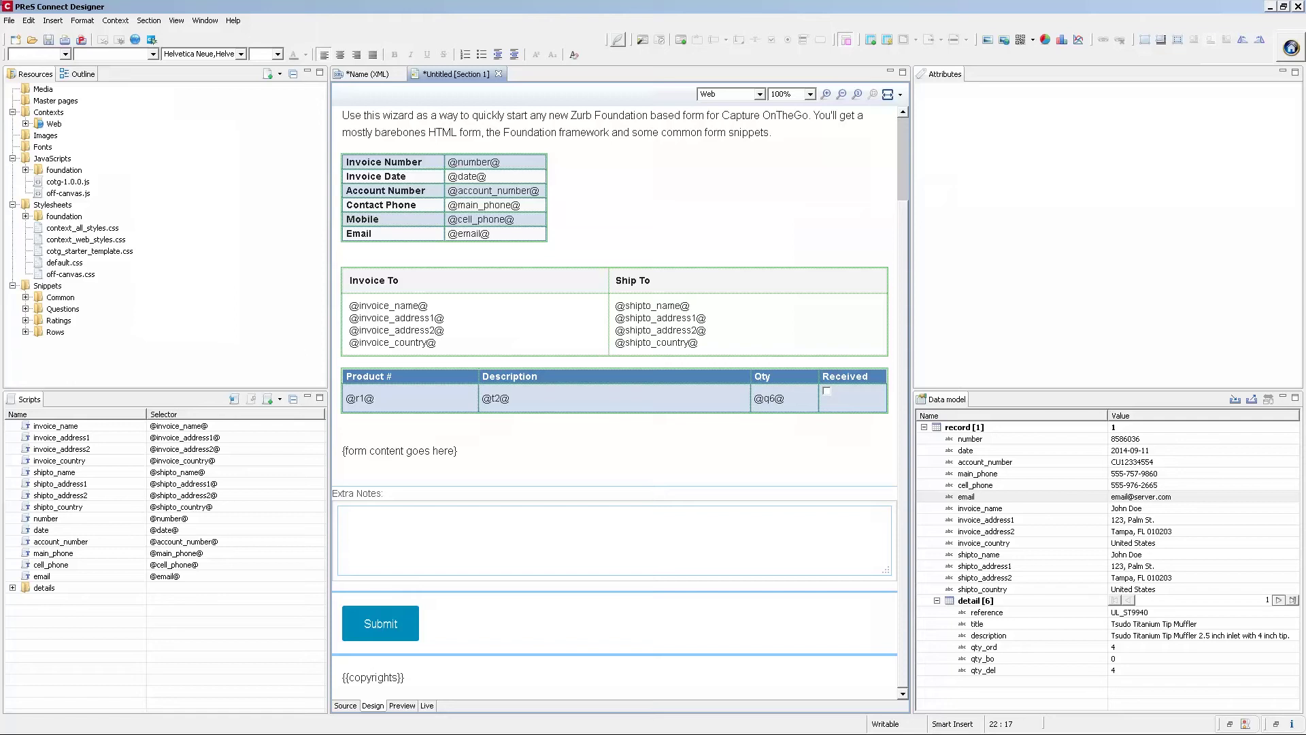
left_click(343, 451)
left_click(53, 20)
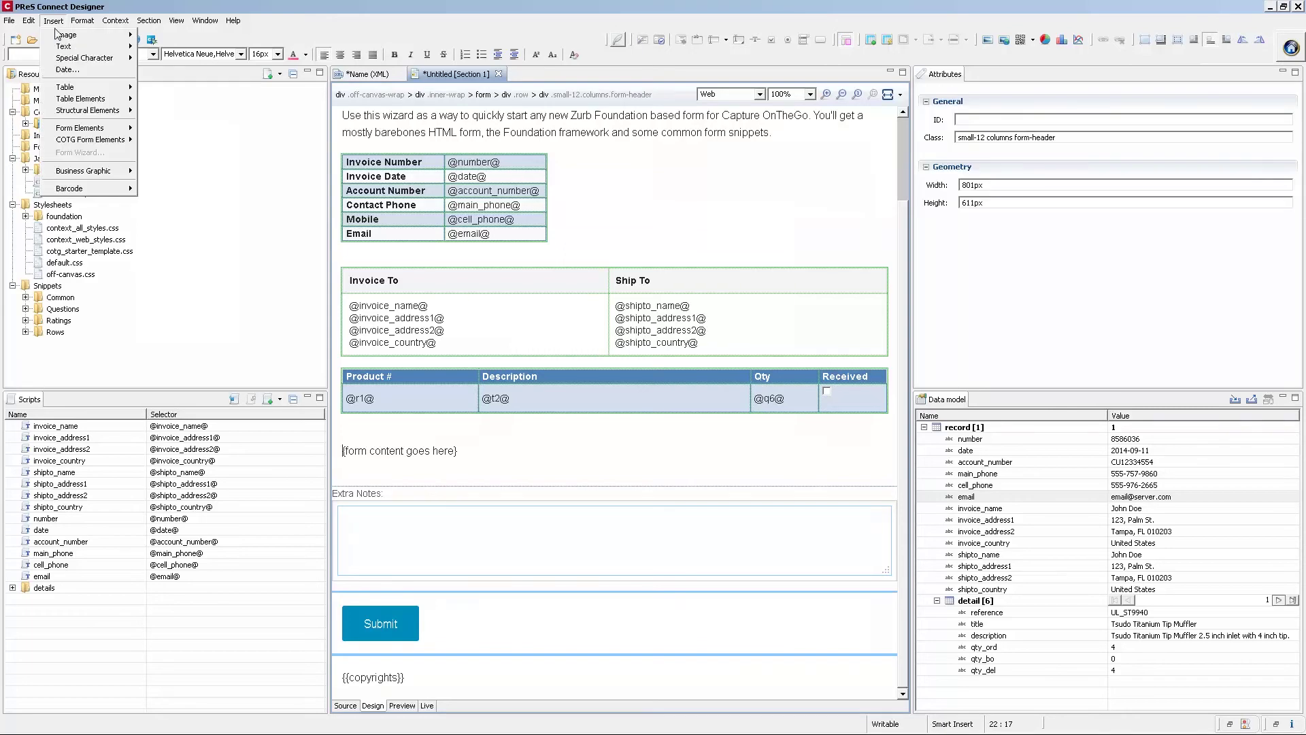
mouse_move(73, 137)
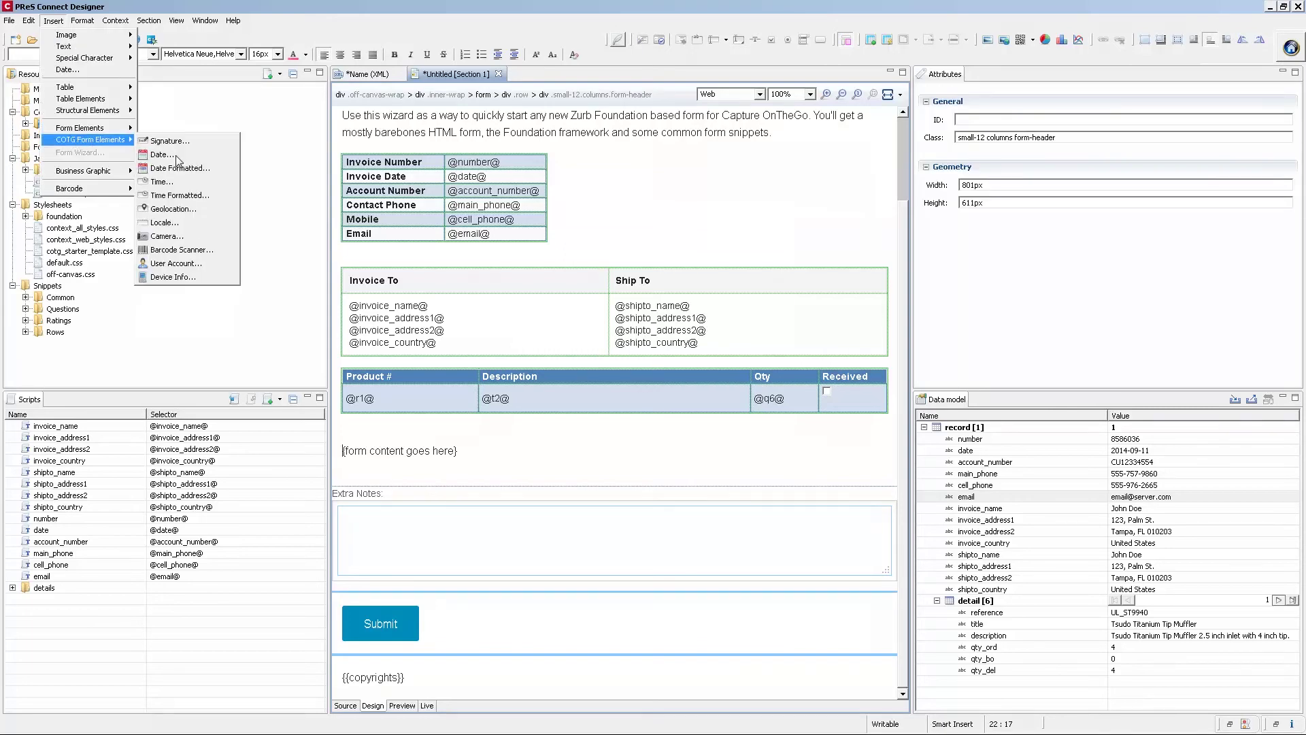
left_click(177, 160)
type("date_completed")
key("Tab")
key("Tab")
type("Today's Date:")
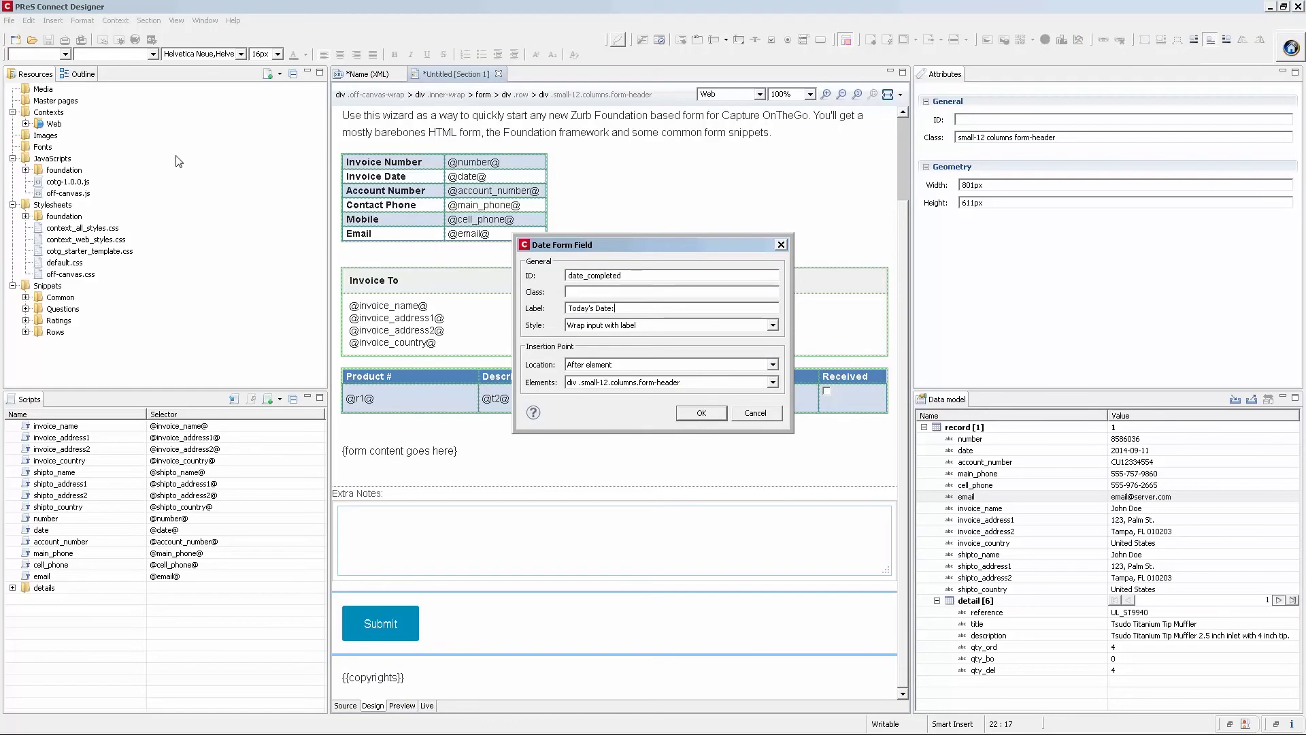
left_click(609, 365)
left_click(602, 376)
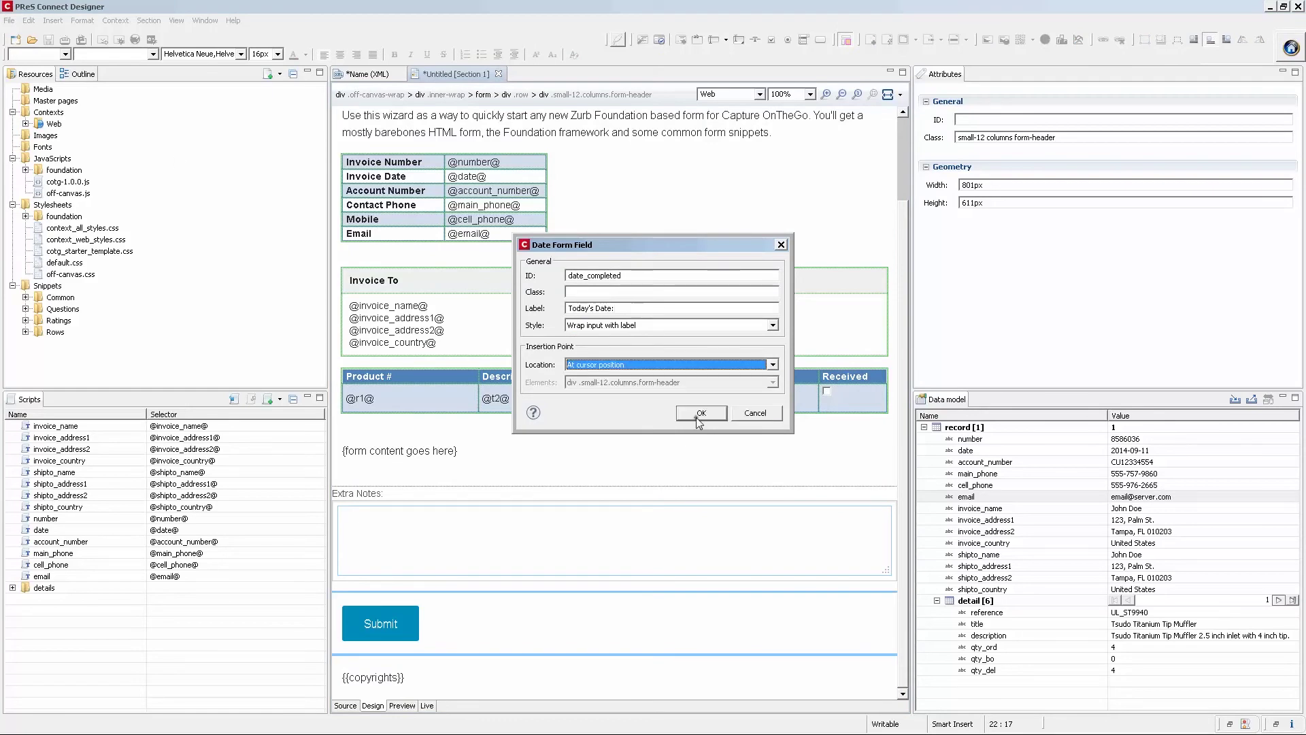
left_click(696, 413)
left_click_drag(494, 511, 333, 512)
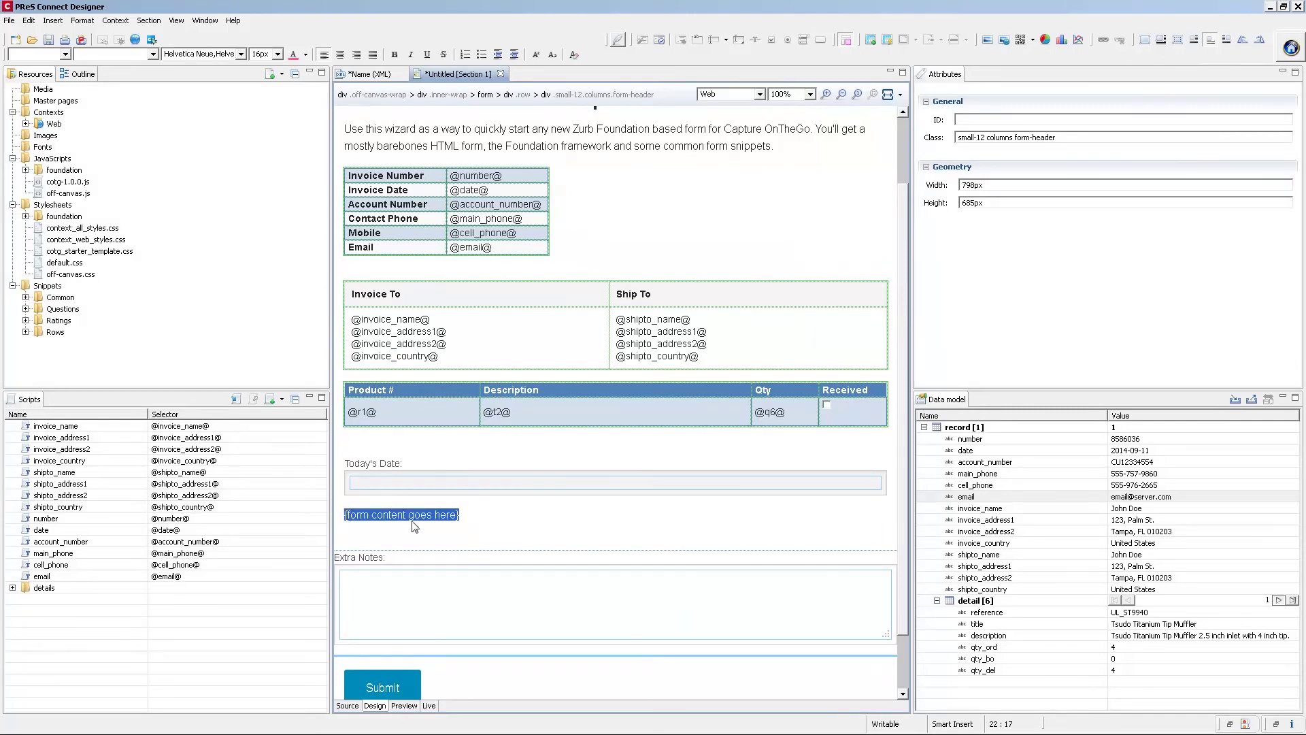
key("BackSpace")
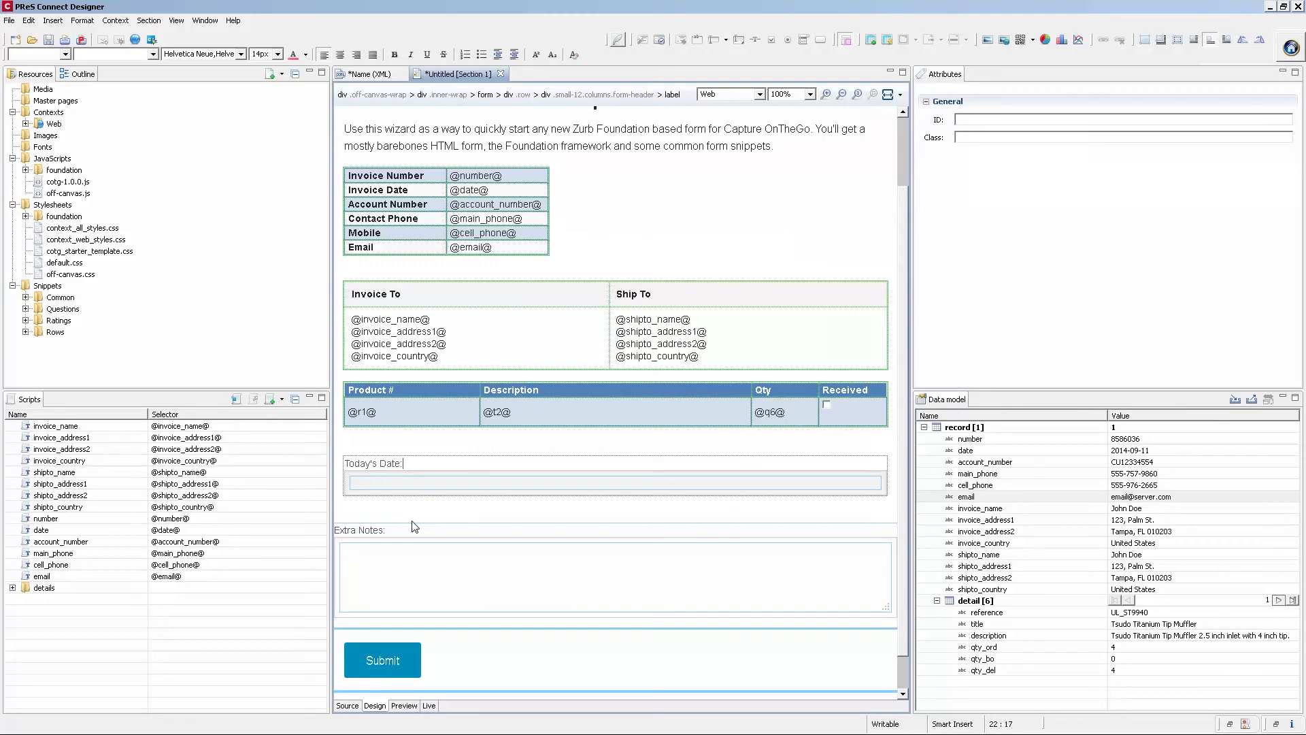
- Insert a COTG camera field with ID "picture" and label "Item Picture (As required)" after the div .row element containing the notes area
left_click(447, 621)
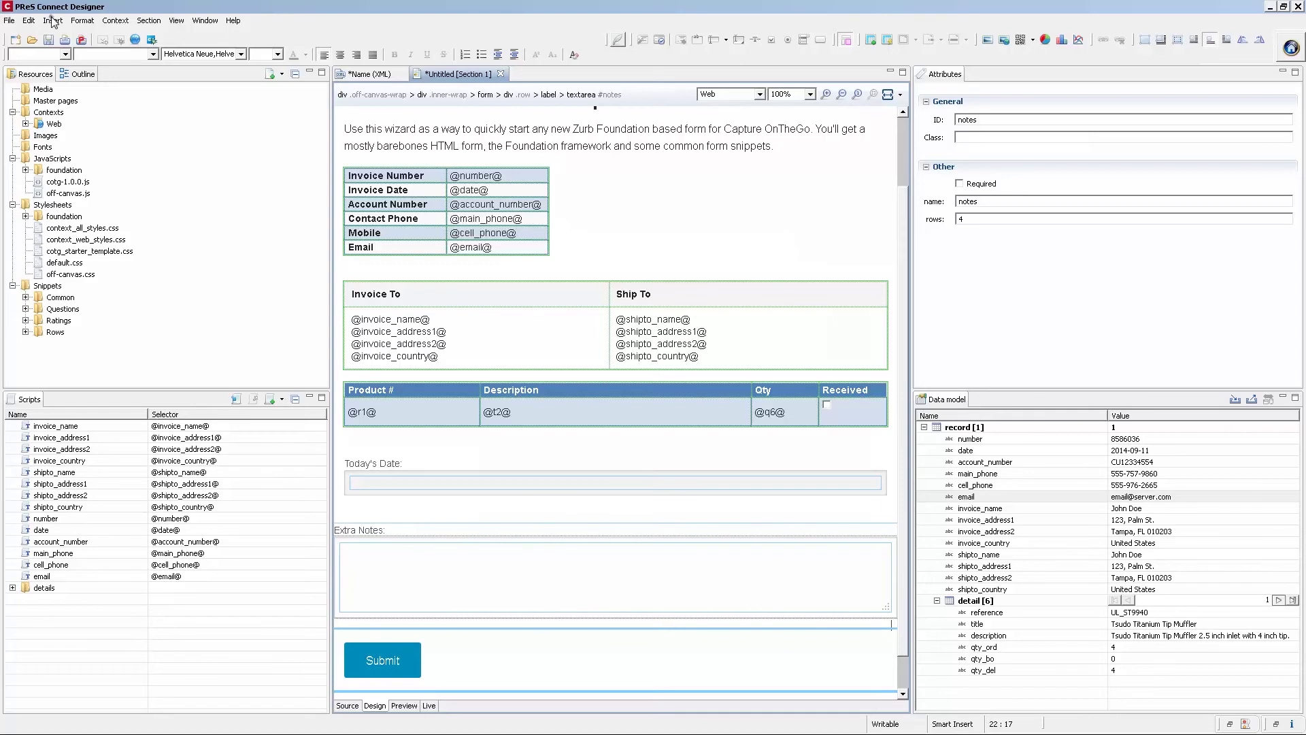
left_click(53, 20)
mouse_move(71, 141)
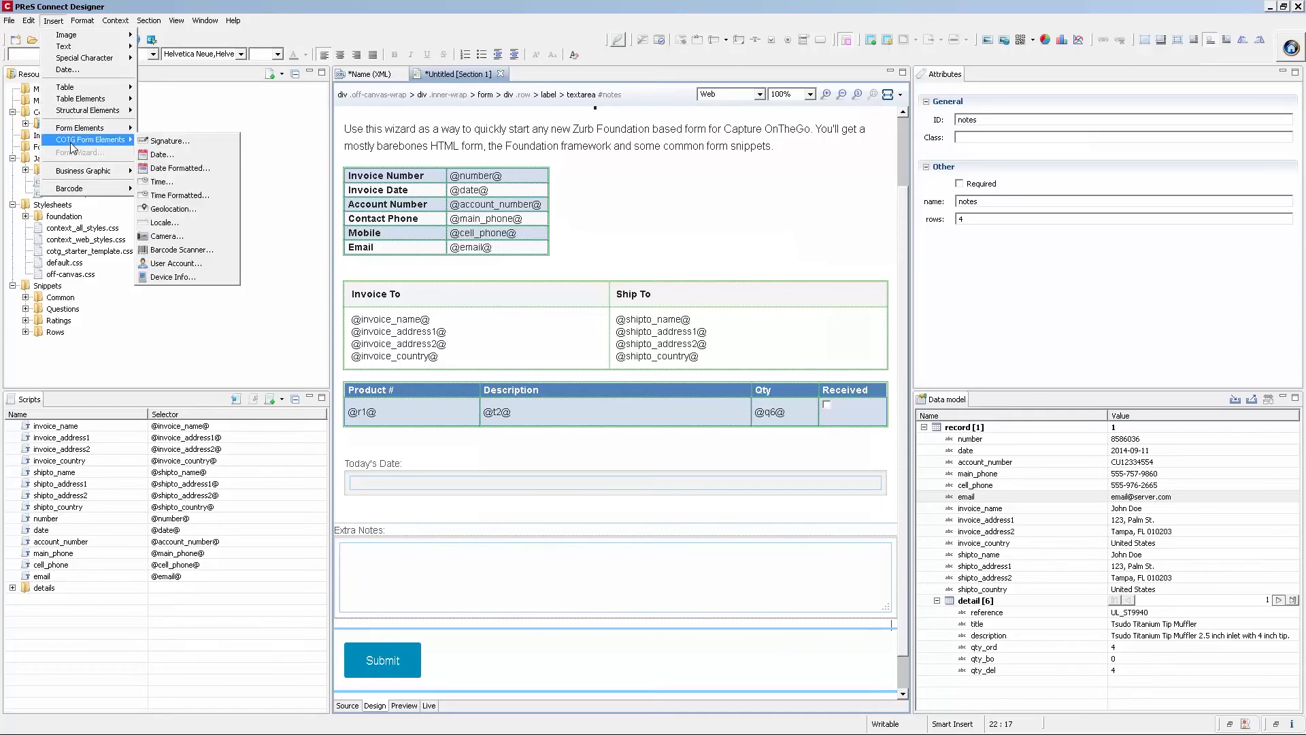
left_click(170, 236)
type("picture")
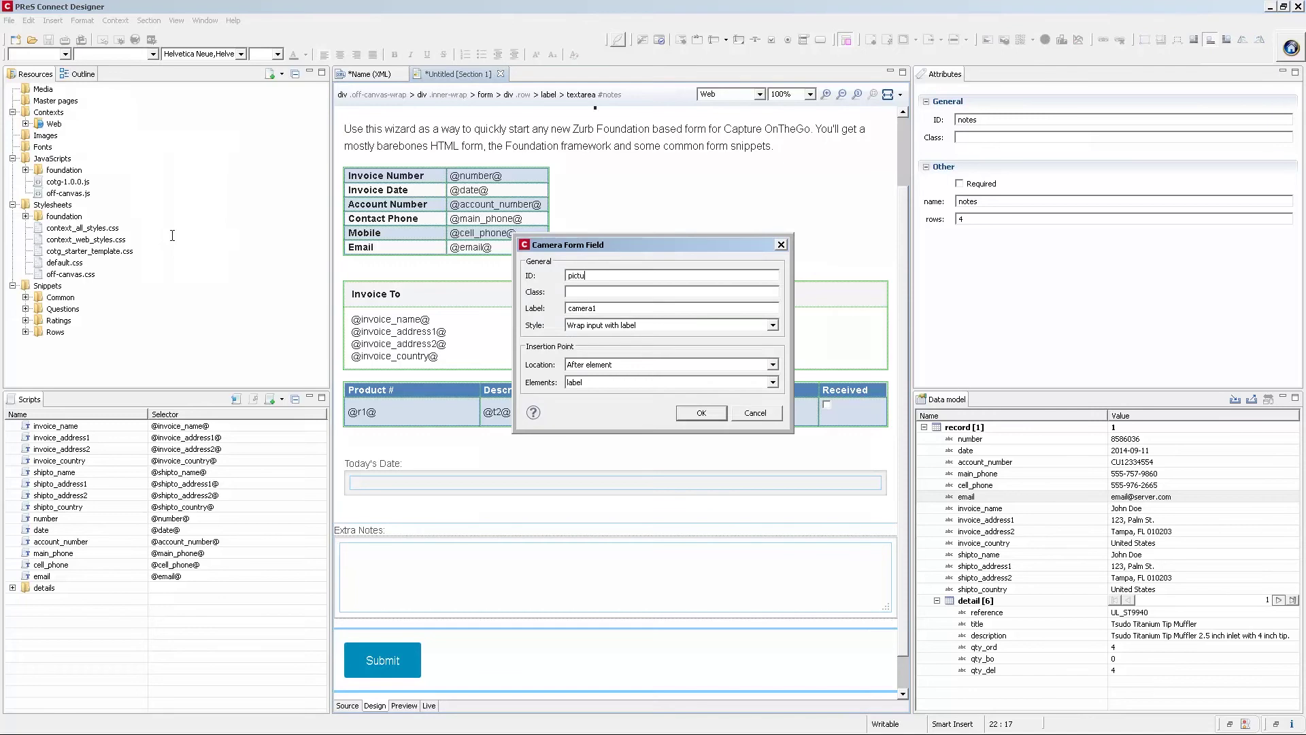
key("Tab")
key("Tab")
type("Item Picture (As required)")
left_click(612, 383)
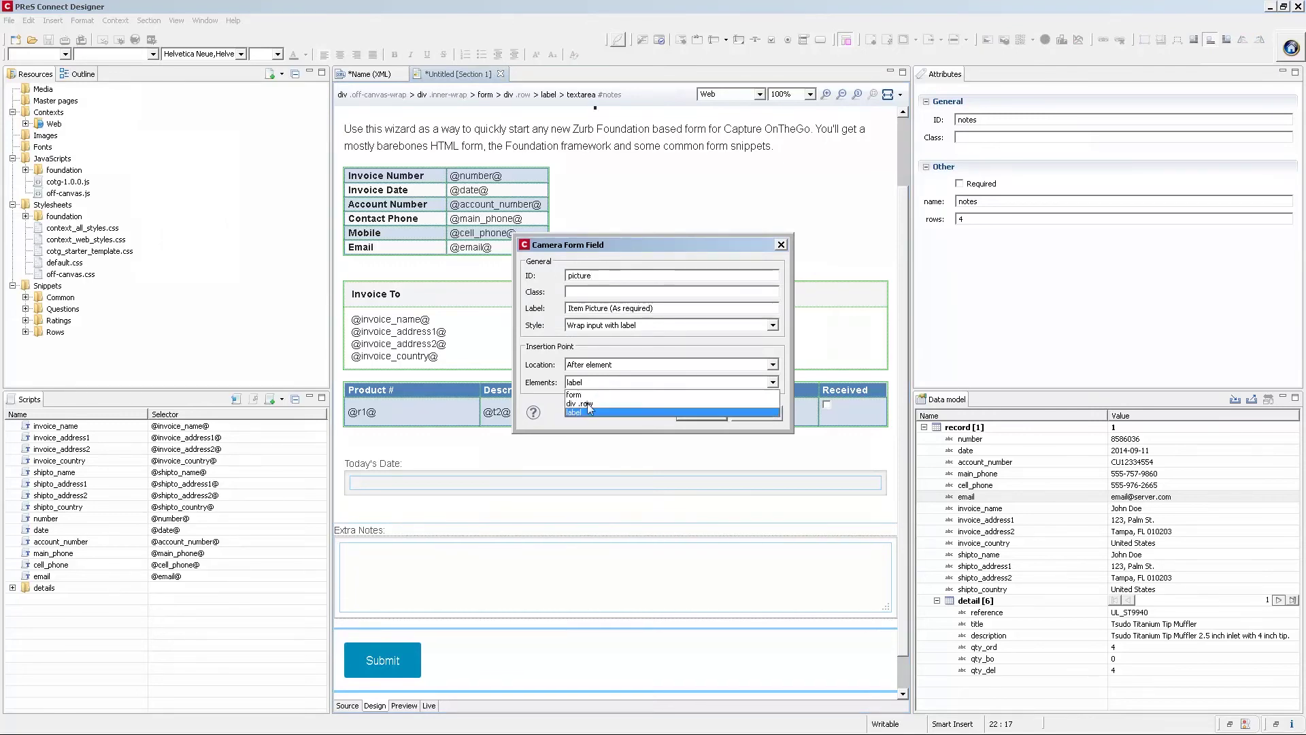
left_click(653, 403)
left_click(701, 413)
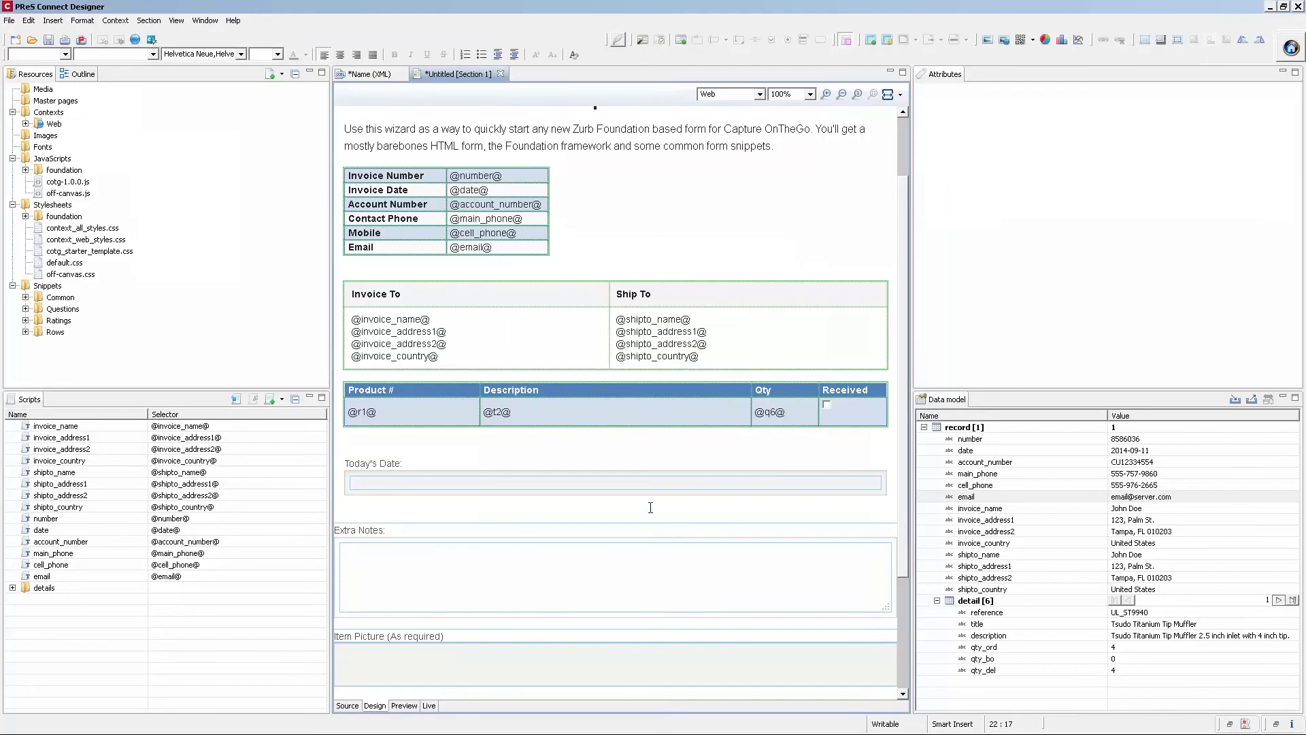
- Set the Item Picture camera field's source to Take, allow annotations, and turn off image scaling
scroll(647, 582, "down", 3)
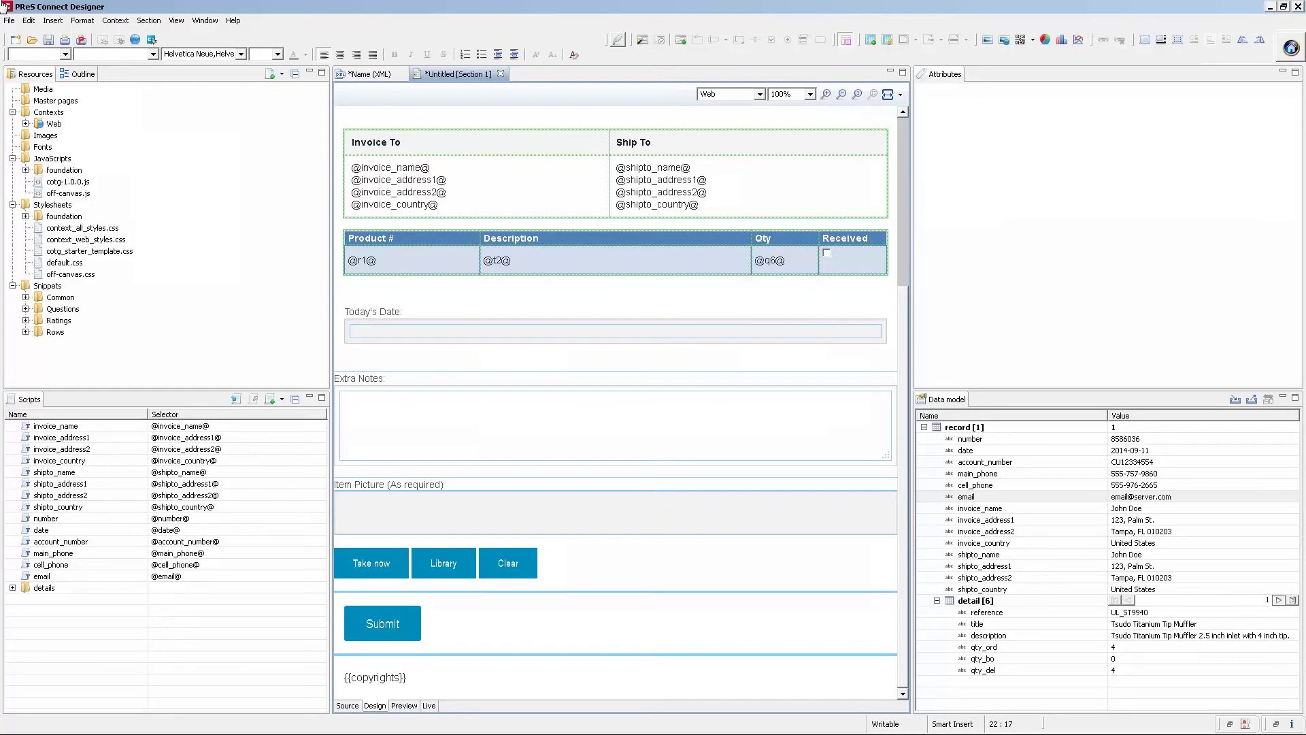
right_click(658, 510)
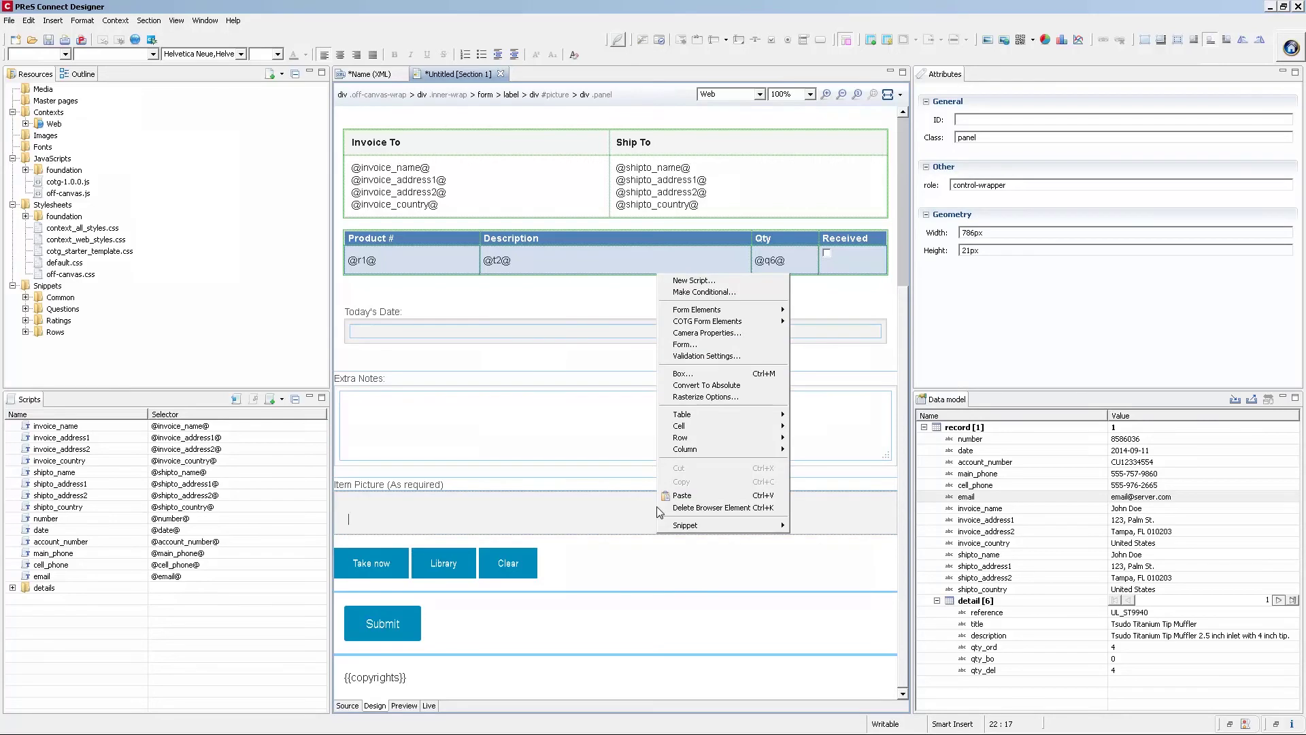
left_click(727, 332)
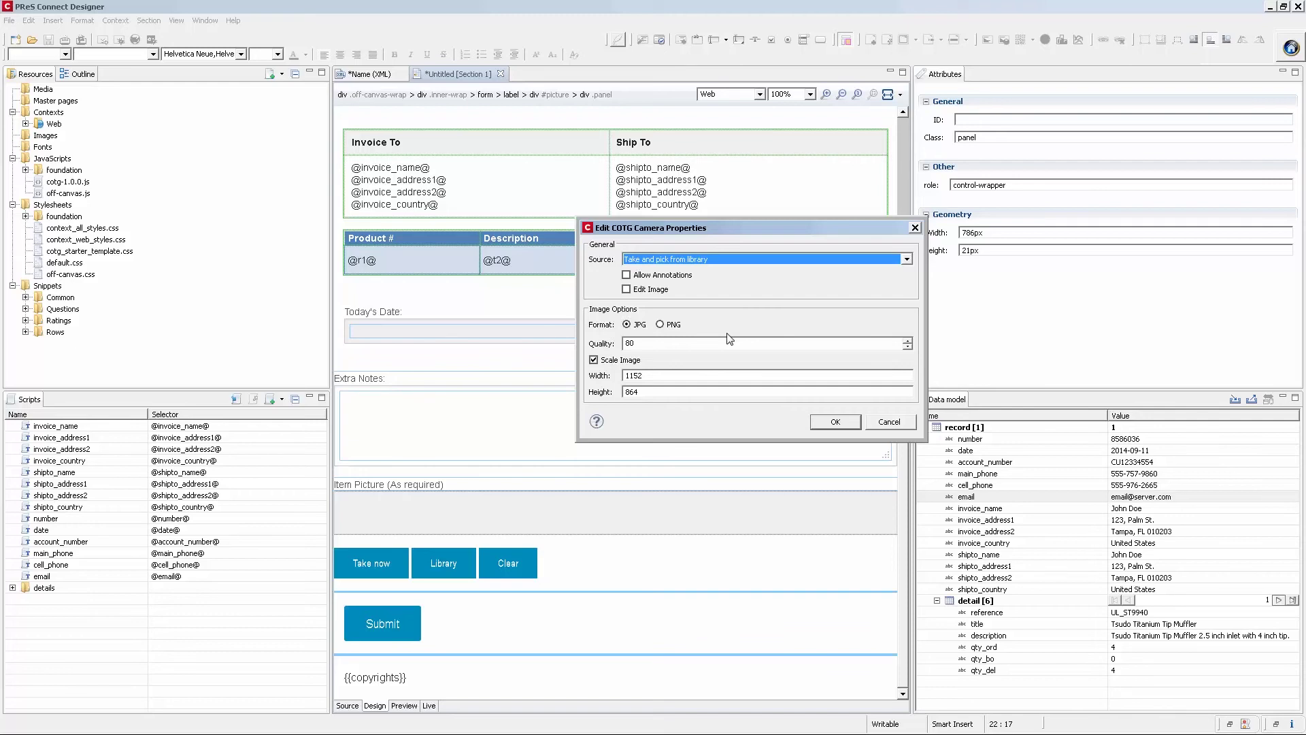
left_click(724, 257)
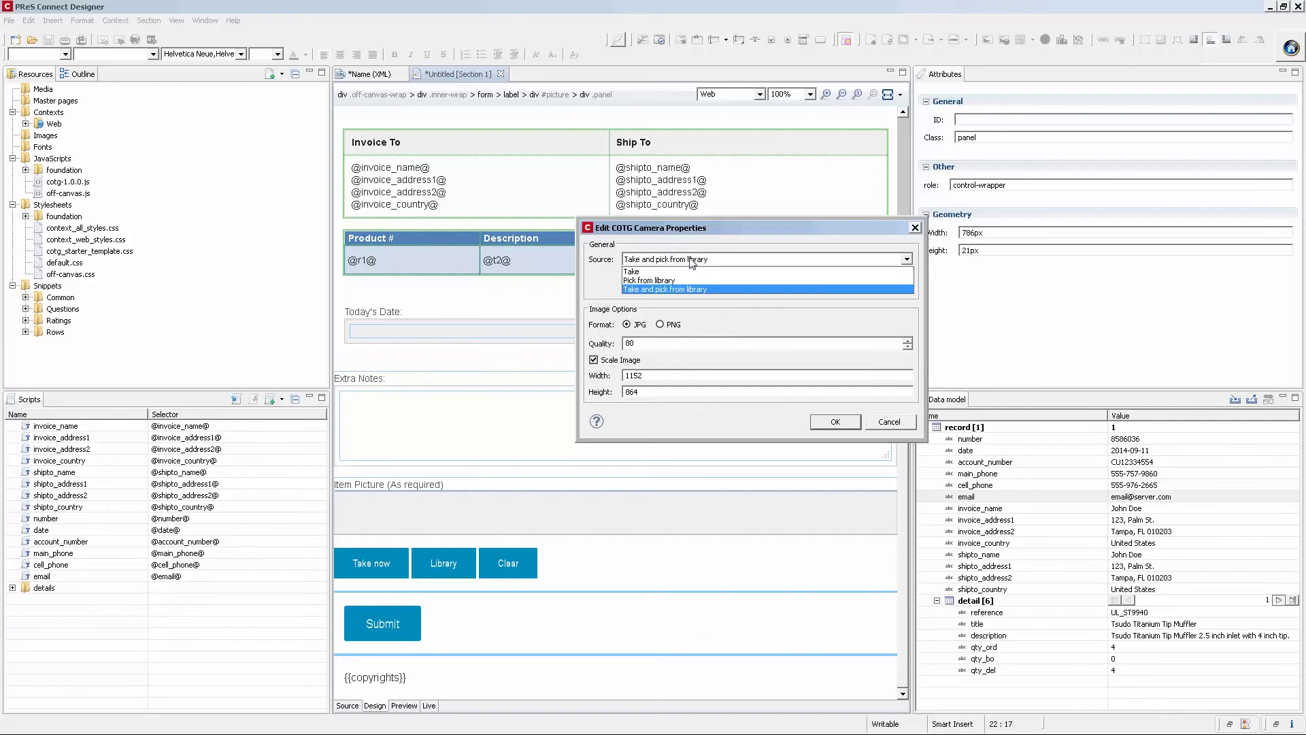
left_click(665, 272)
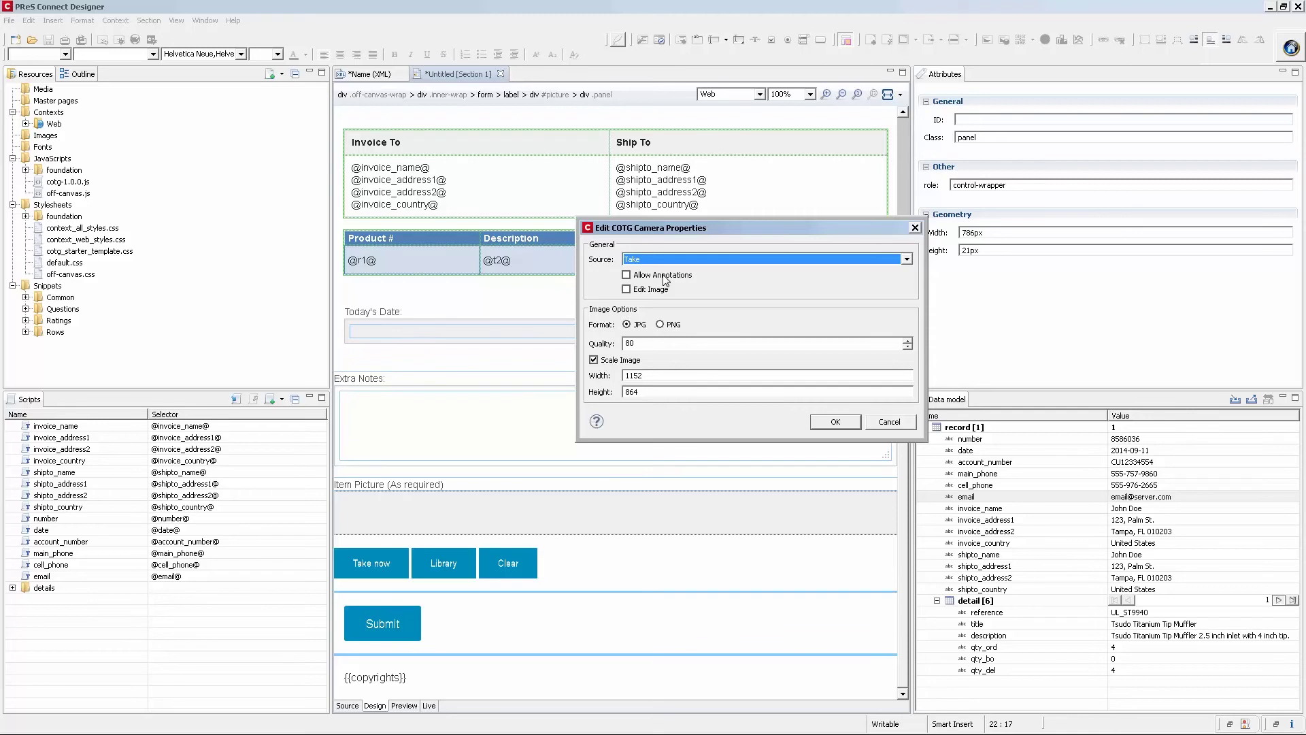
left_click(663, 276)
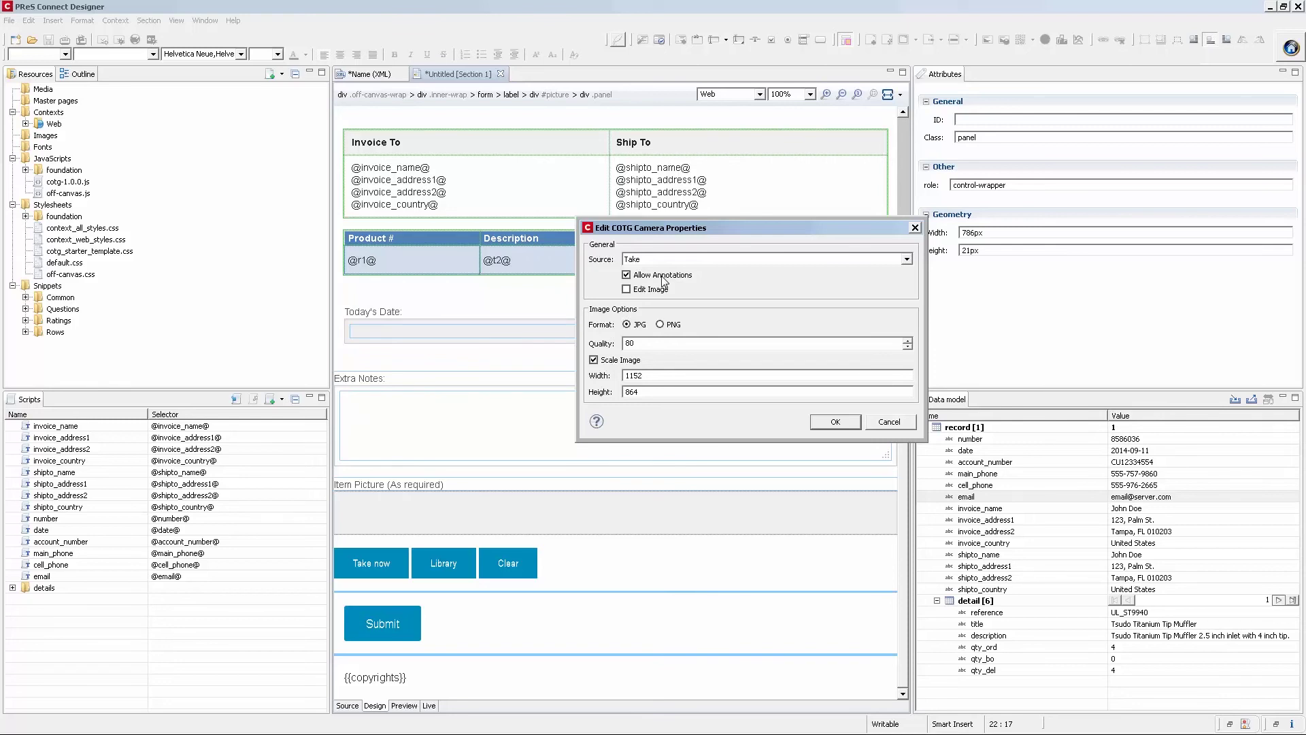
left_click(594, 360)
left_click(826, 421)
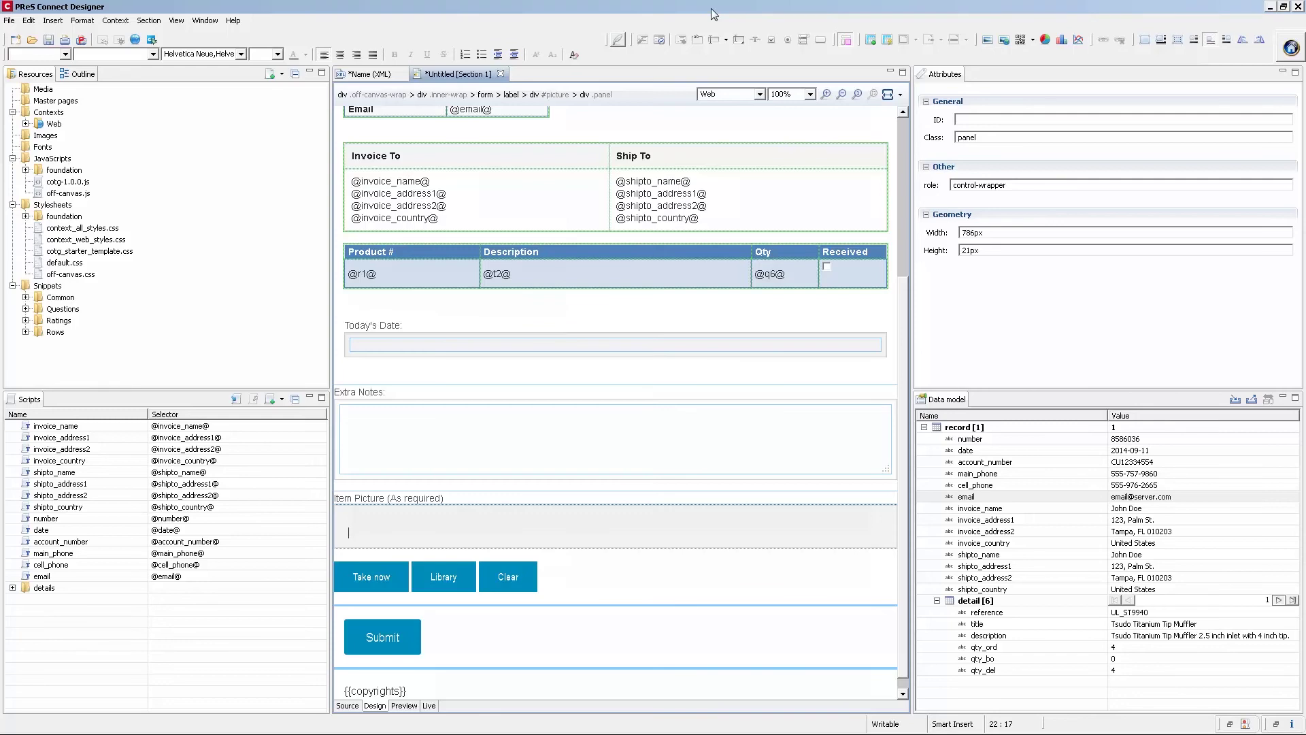
- Check the form's responsive layout at 980px and 320px widths in a widened editor, and return to the default width
left_click(900, 95)
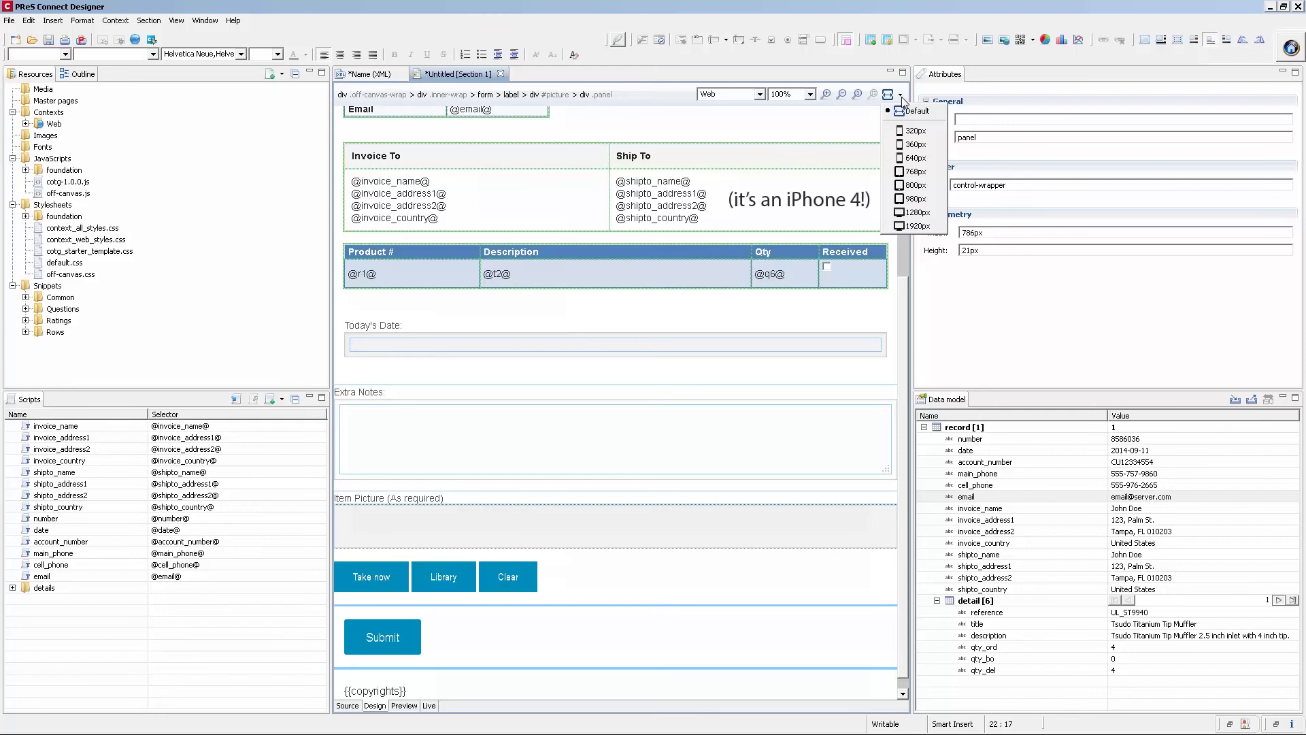
left_click(918, 198)
left_click_drag(936, 571, 1092, 587)
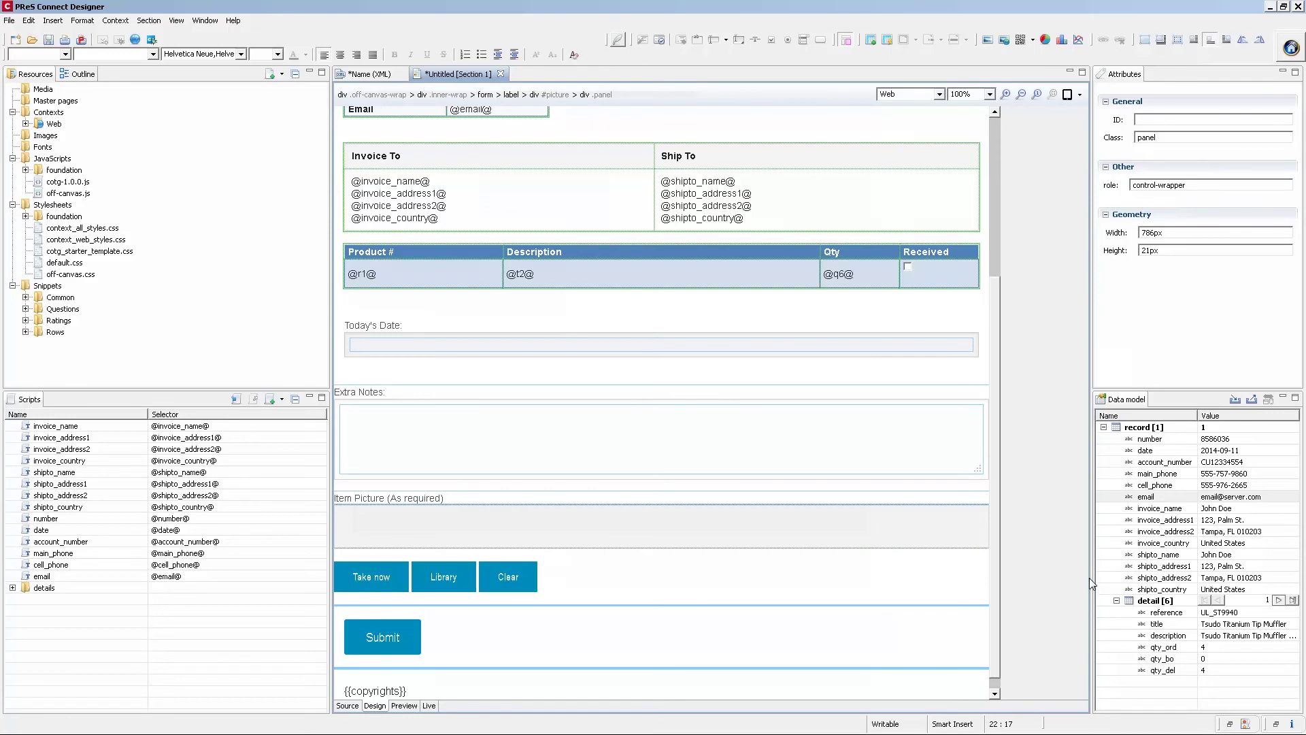
left_click(1080, 95)
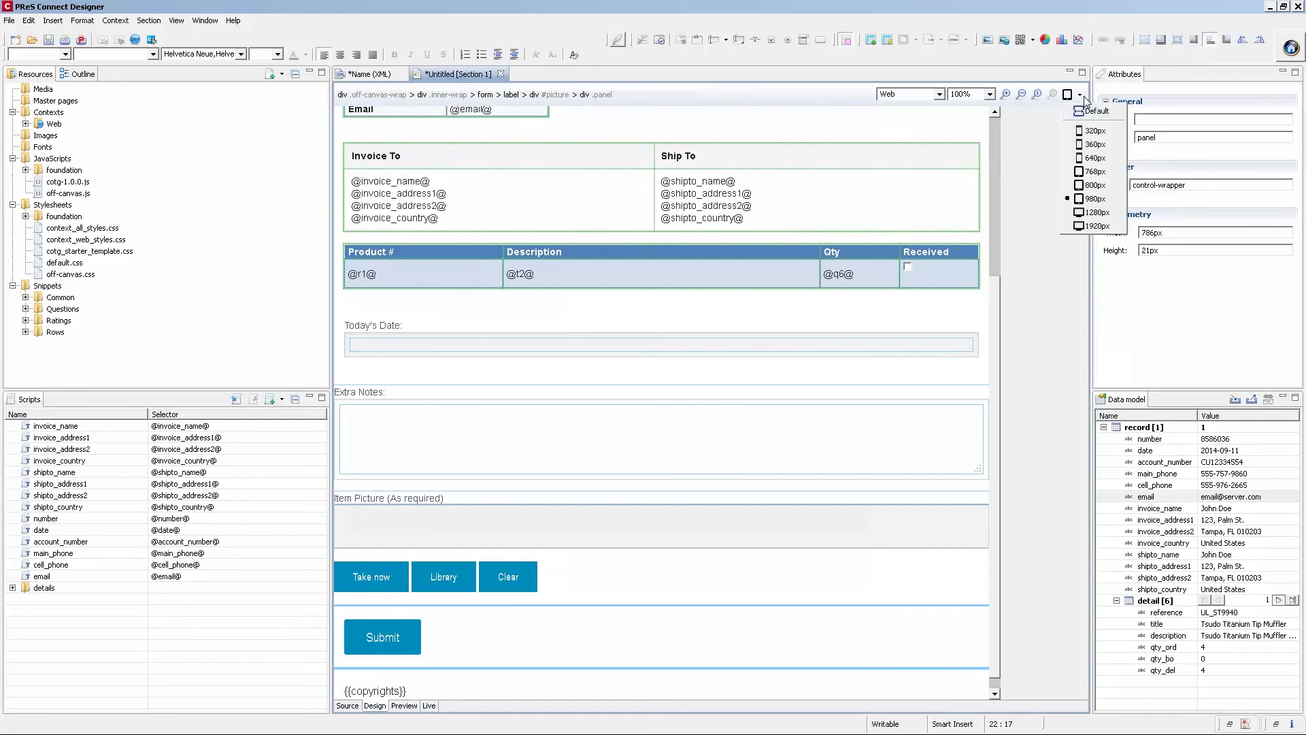
left_click(1090, 132)
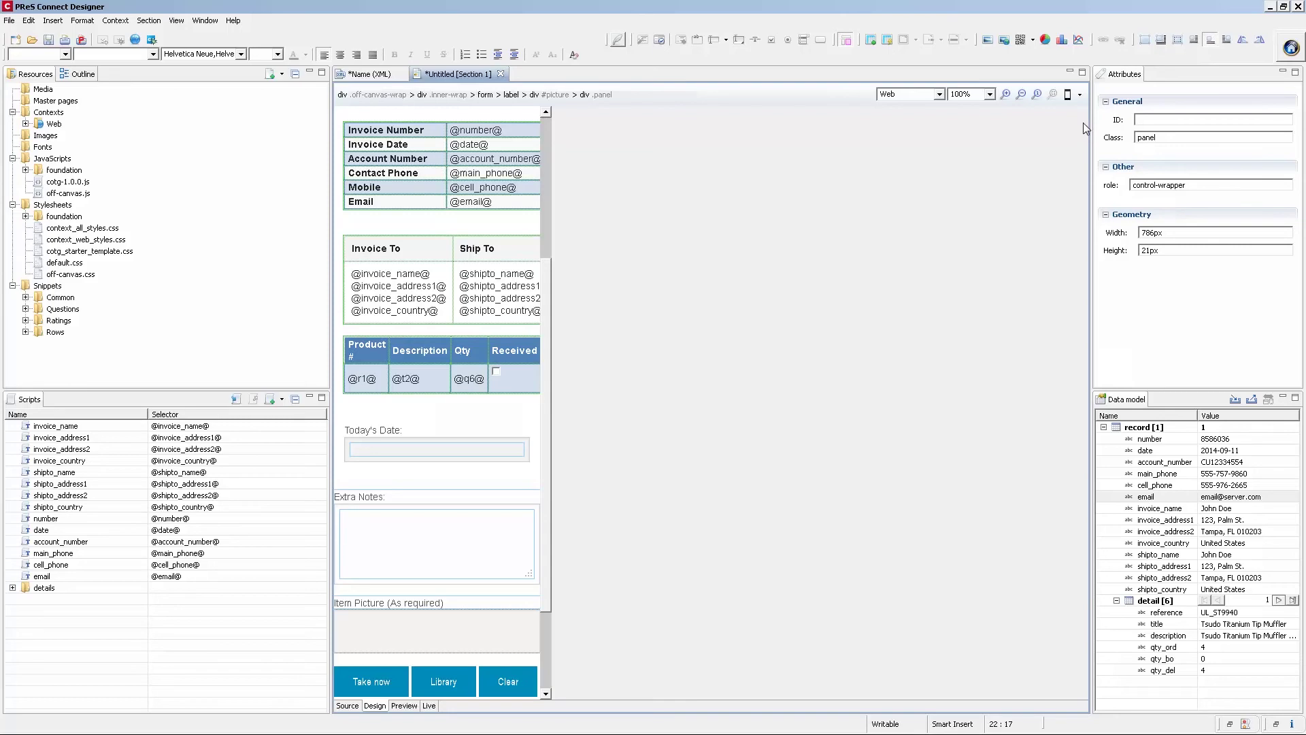
left_click(1080, 95)
left_click(1092, 110)
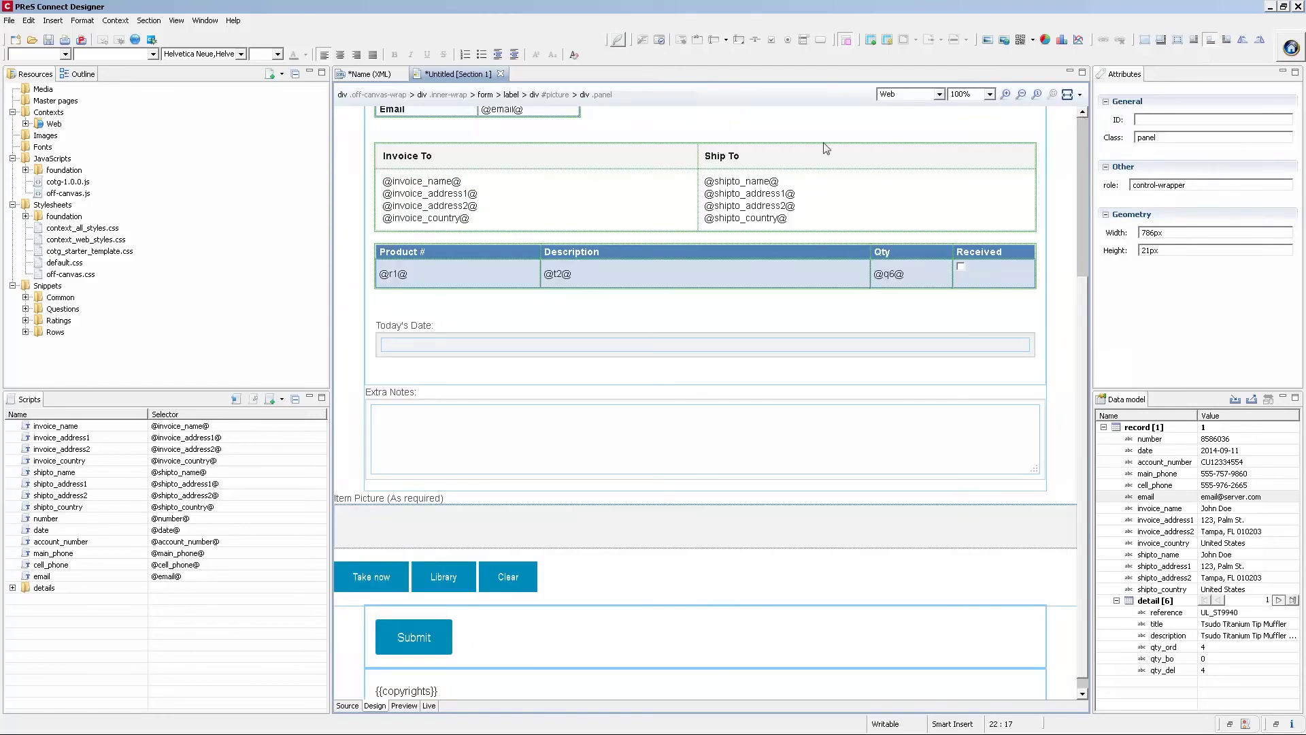
- Review the form with live data down to the Submit button and send it as a COTG test
left_click(429, 706)
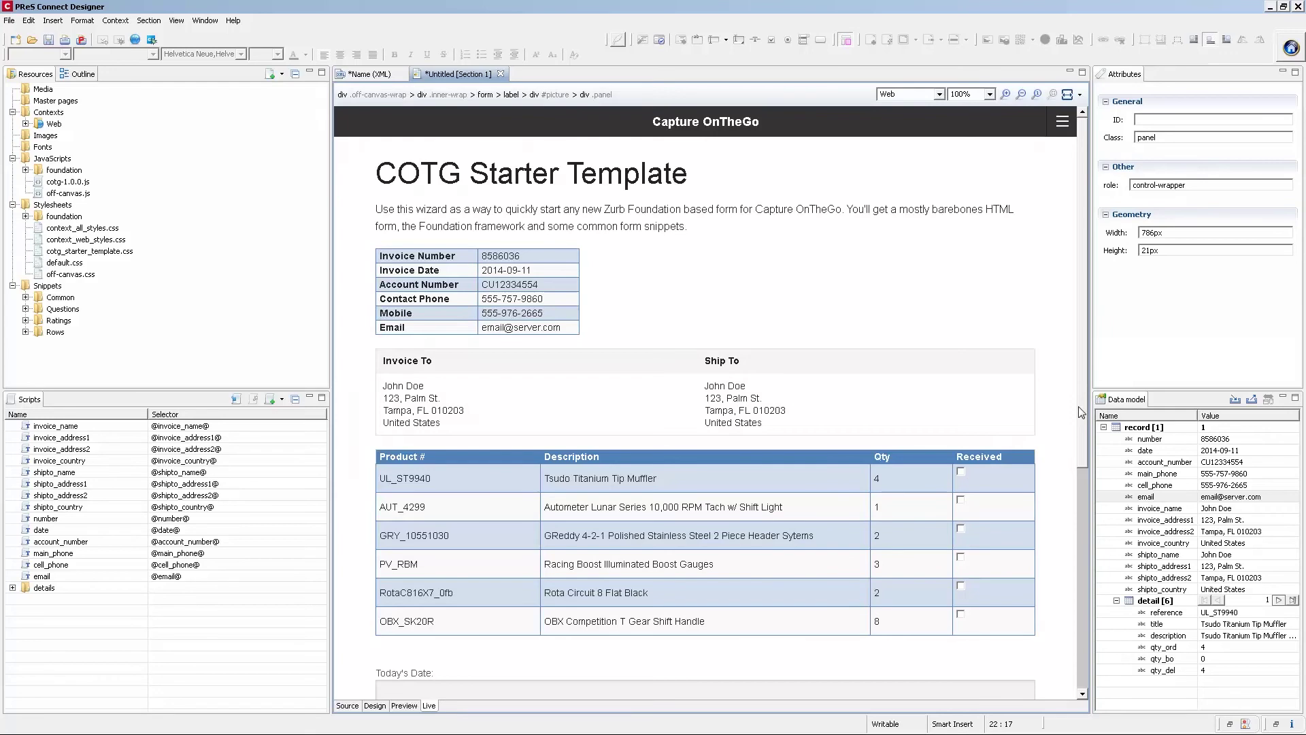
left_click_drag(1081, 412, 1083, 616)
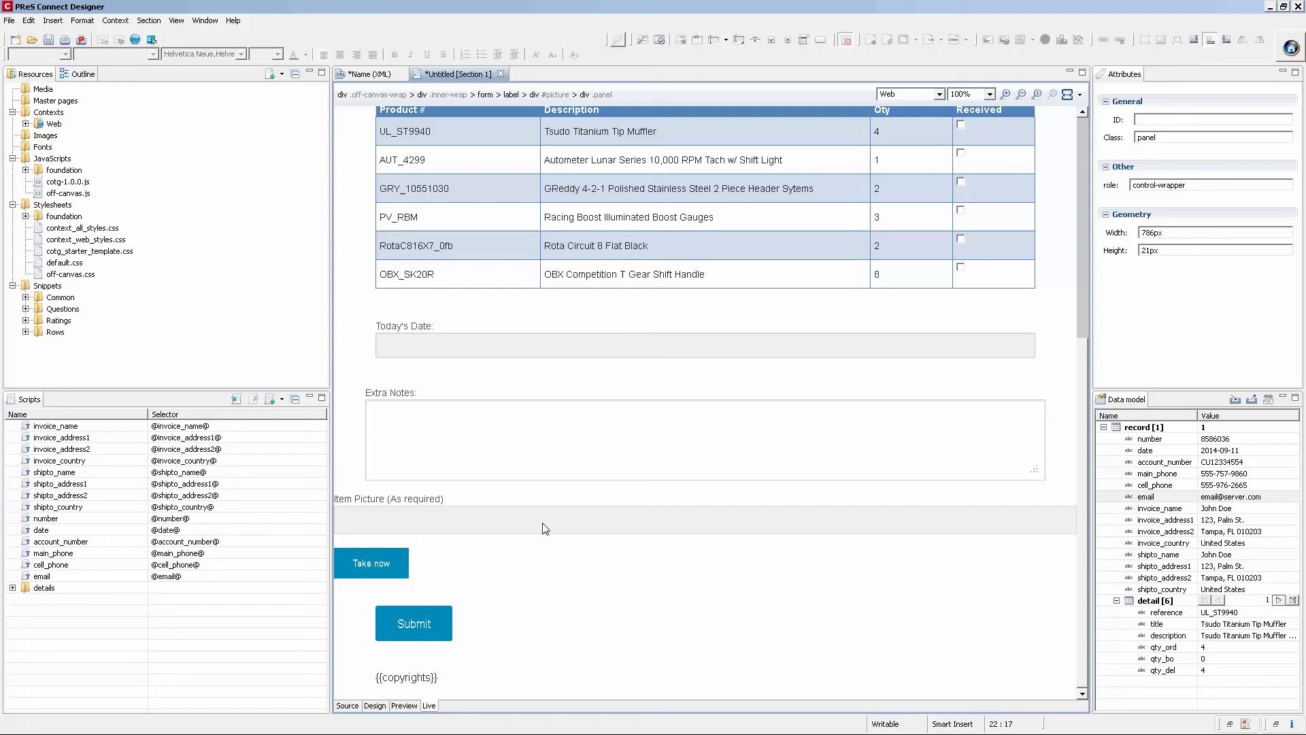
left_click(152, 39)
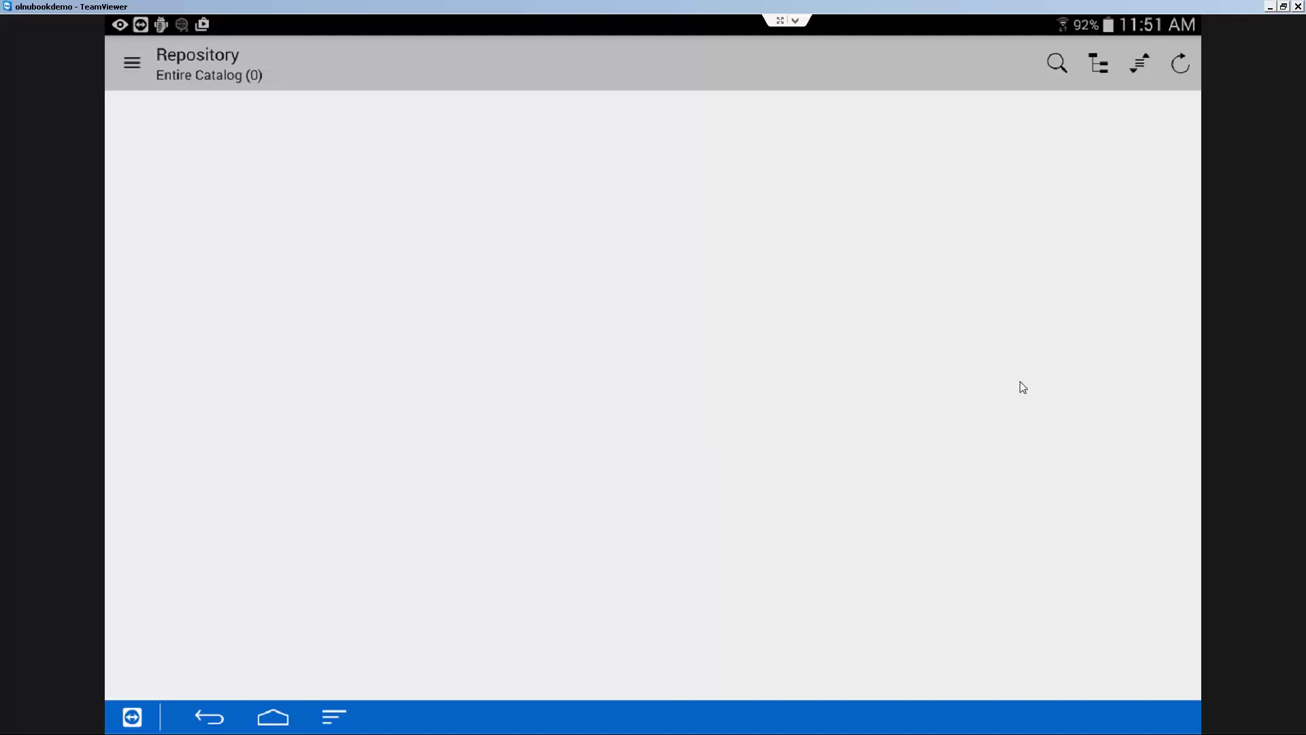
- In the Capture OnTheGo app on the tablet, refresh the repository, then download and open "My First PickList"
left_click(1176, 65)
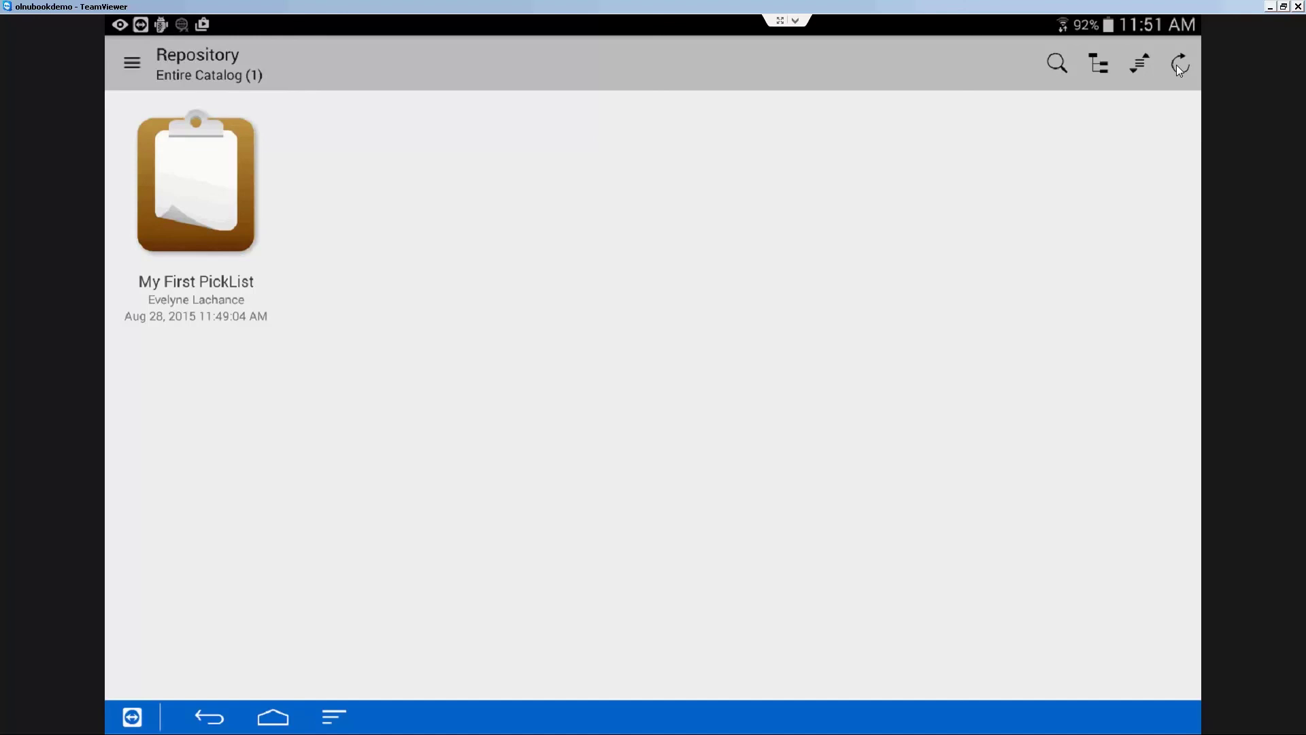
left_click(218, 178)
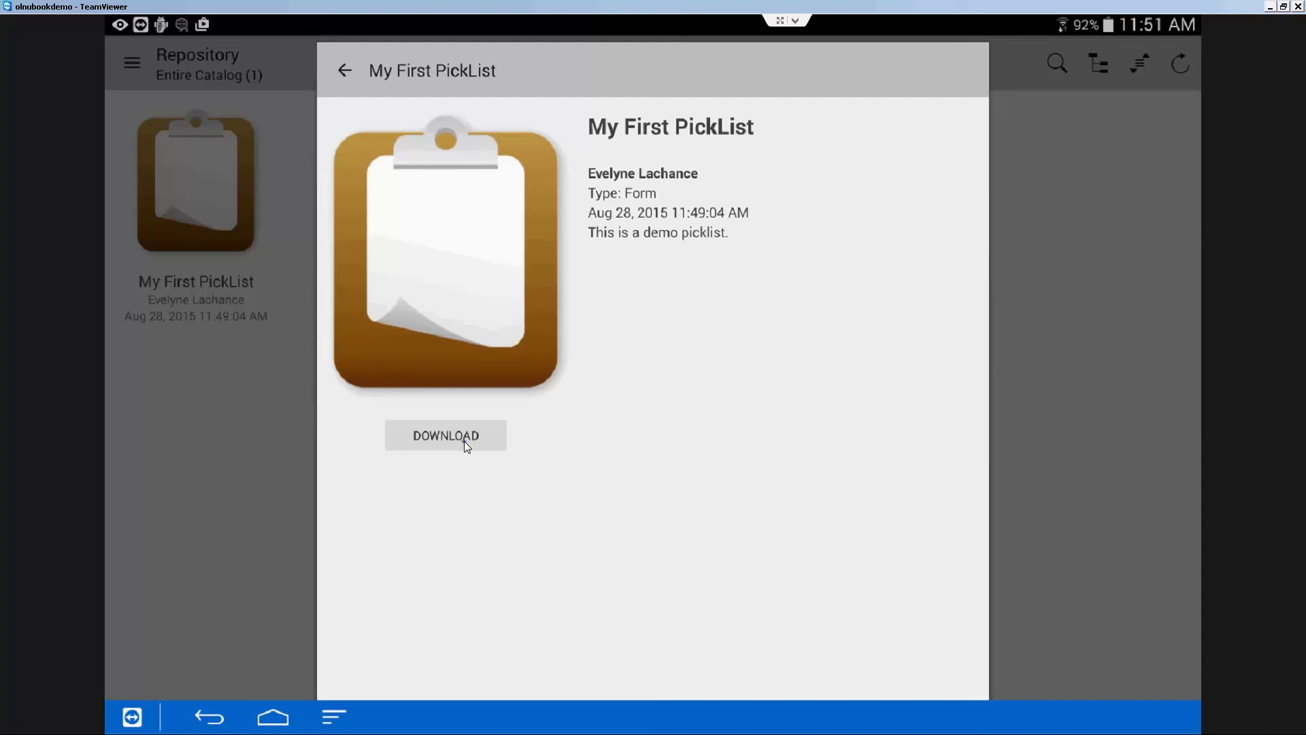
left_click(465, 442)
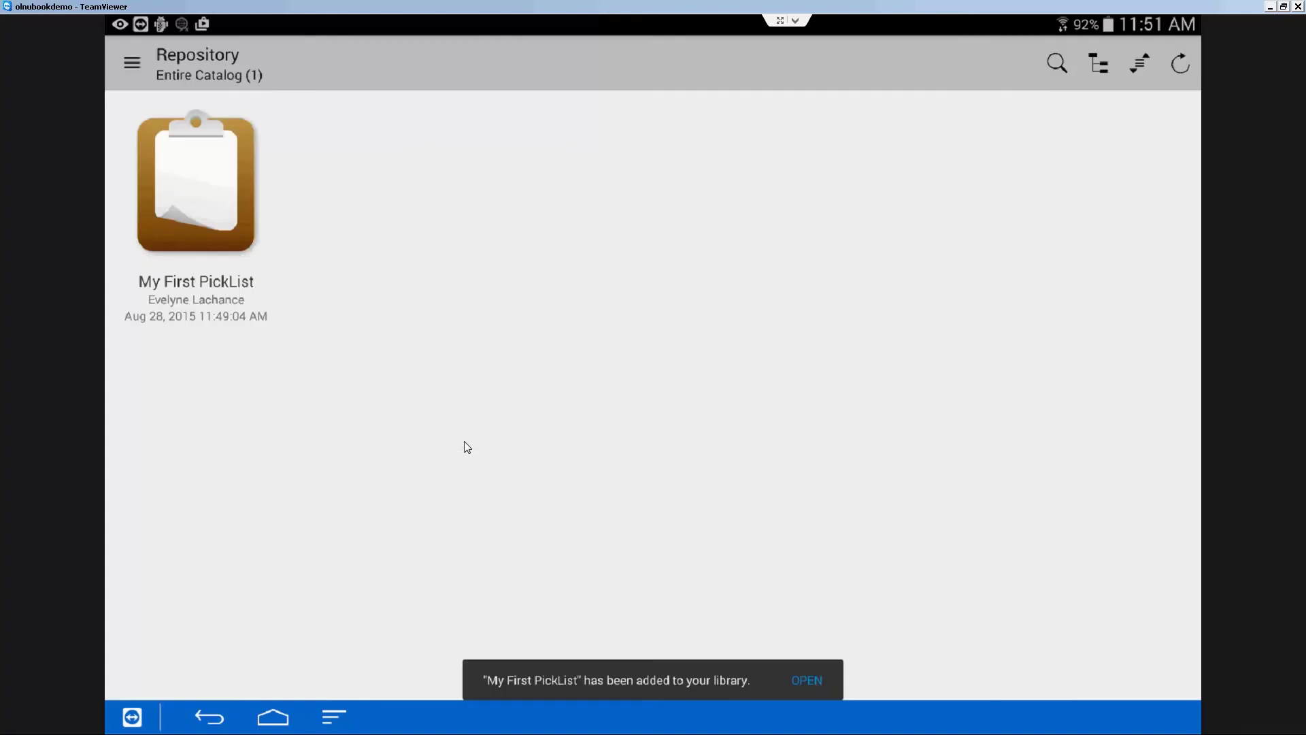
left_click(815, 683)
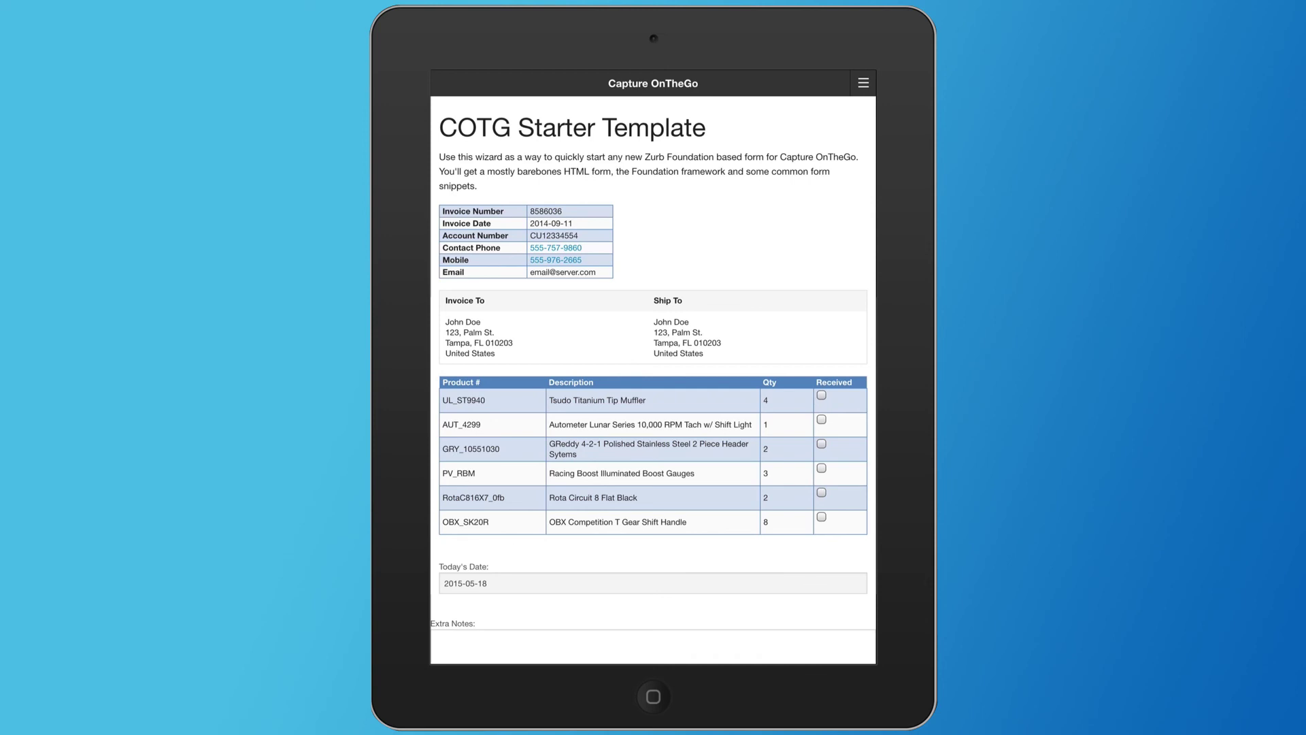
- Mark all six products in the table as received
left_click(821, 394)
left_click(821, 419)
left_click(821, 443)
left_click(821, 468)
left_click(820, 492)
left_click(821, 517)
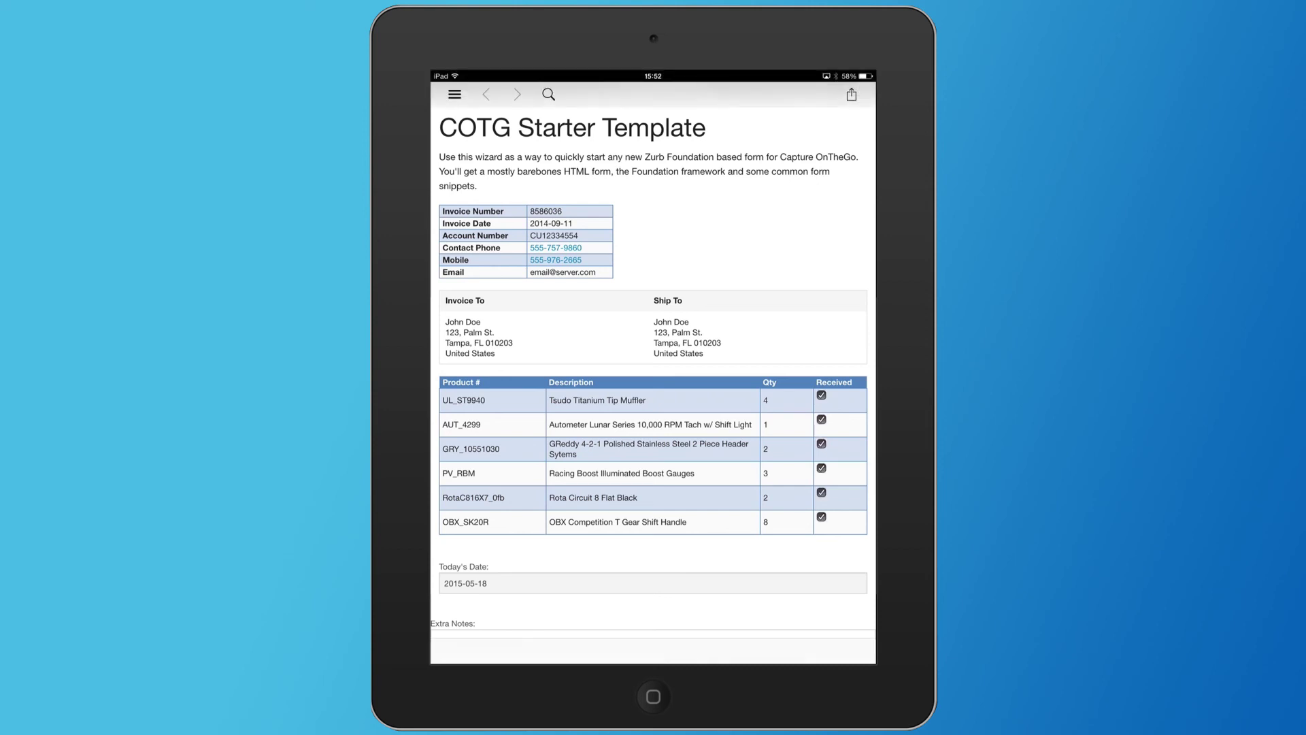
- Set the form's Today's Date field to August 18, 2015
left_click(652, 583)
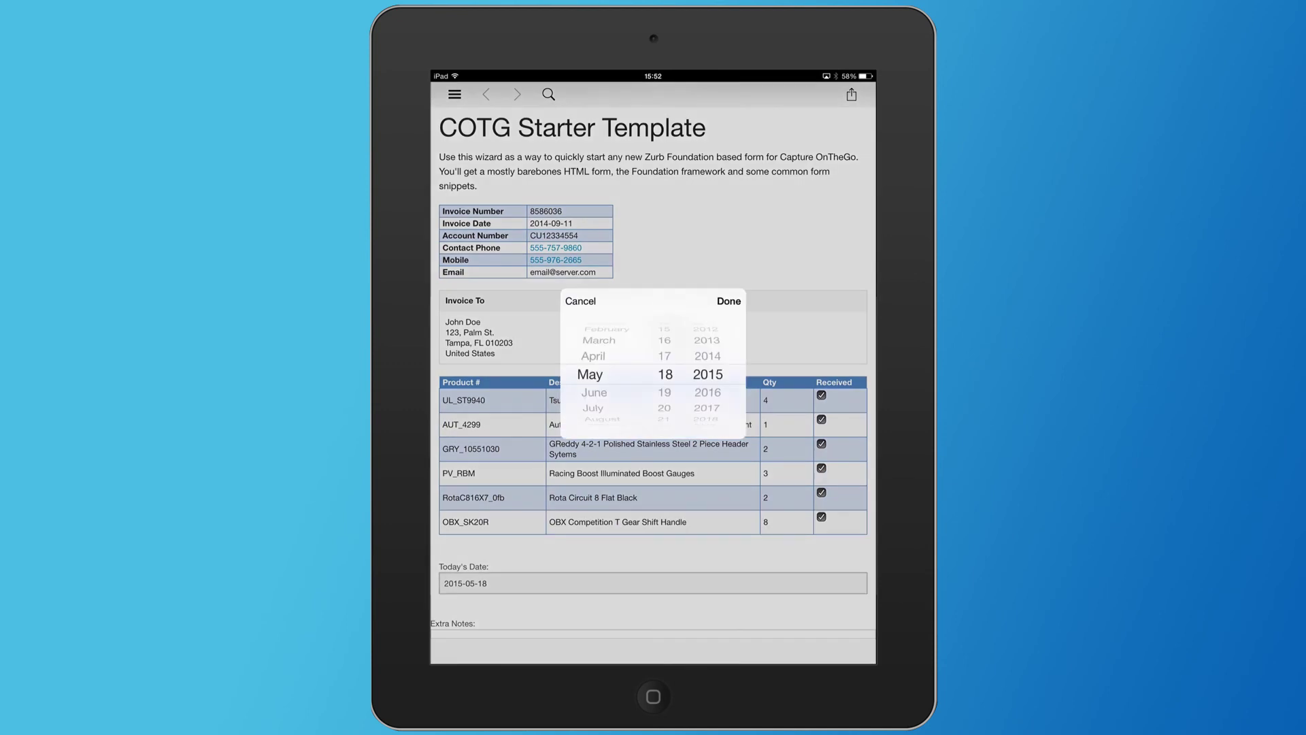
left_click_drag(595, 406, 595, 344)
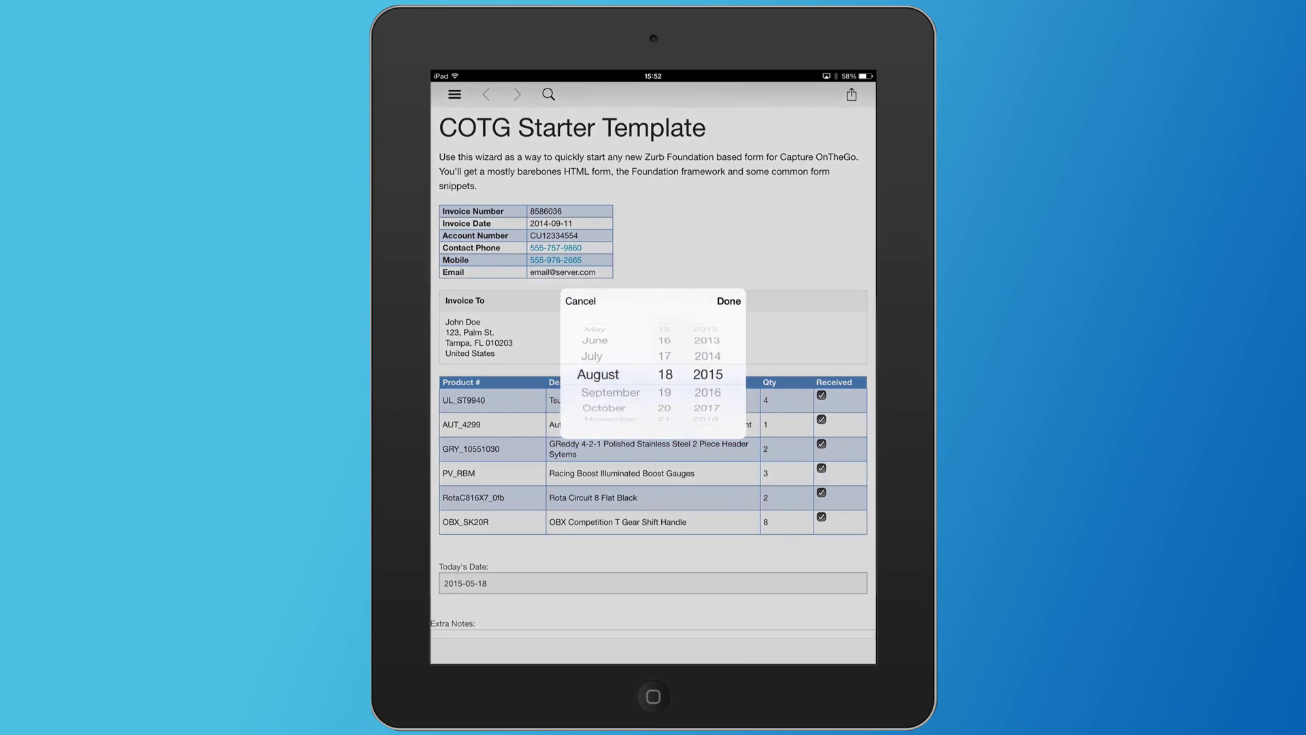
left_click(729, 301)
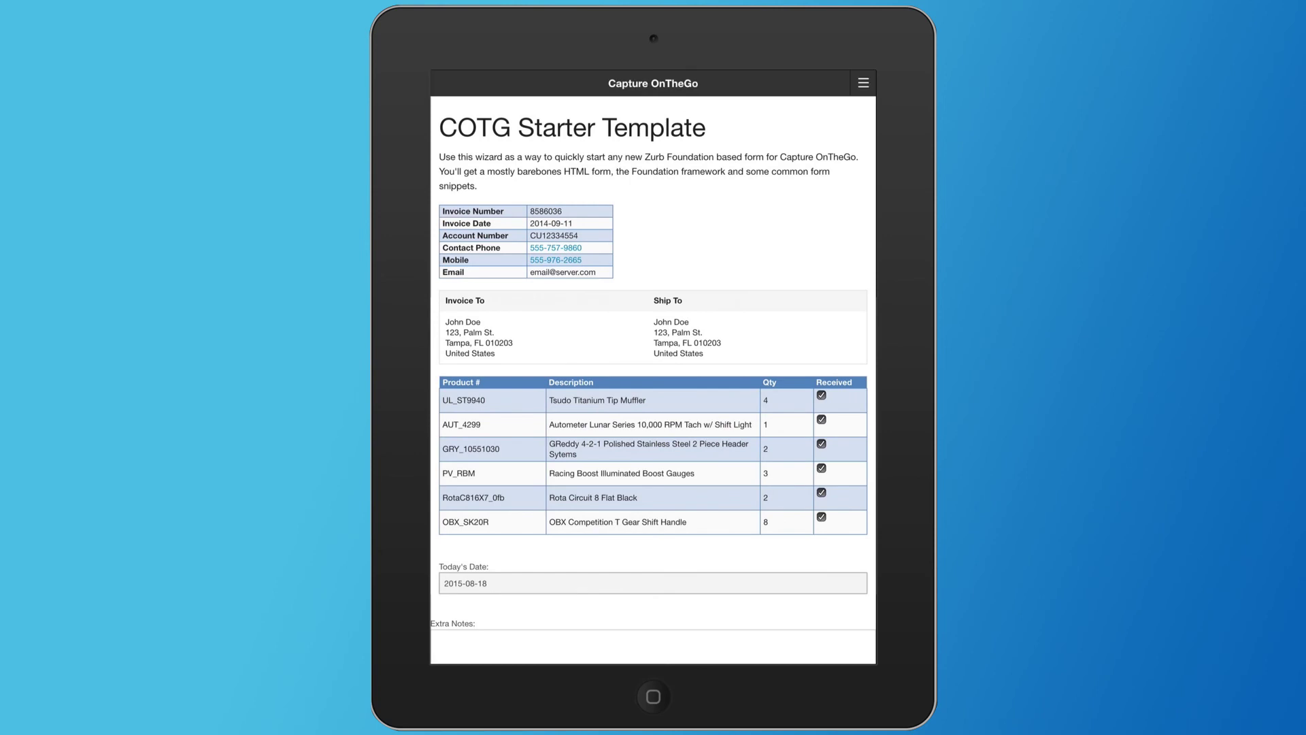
- Enter "Extra notes here" in the Extra Notes field
scroll(653, 367, "down", 3)
left_click(653, 520)
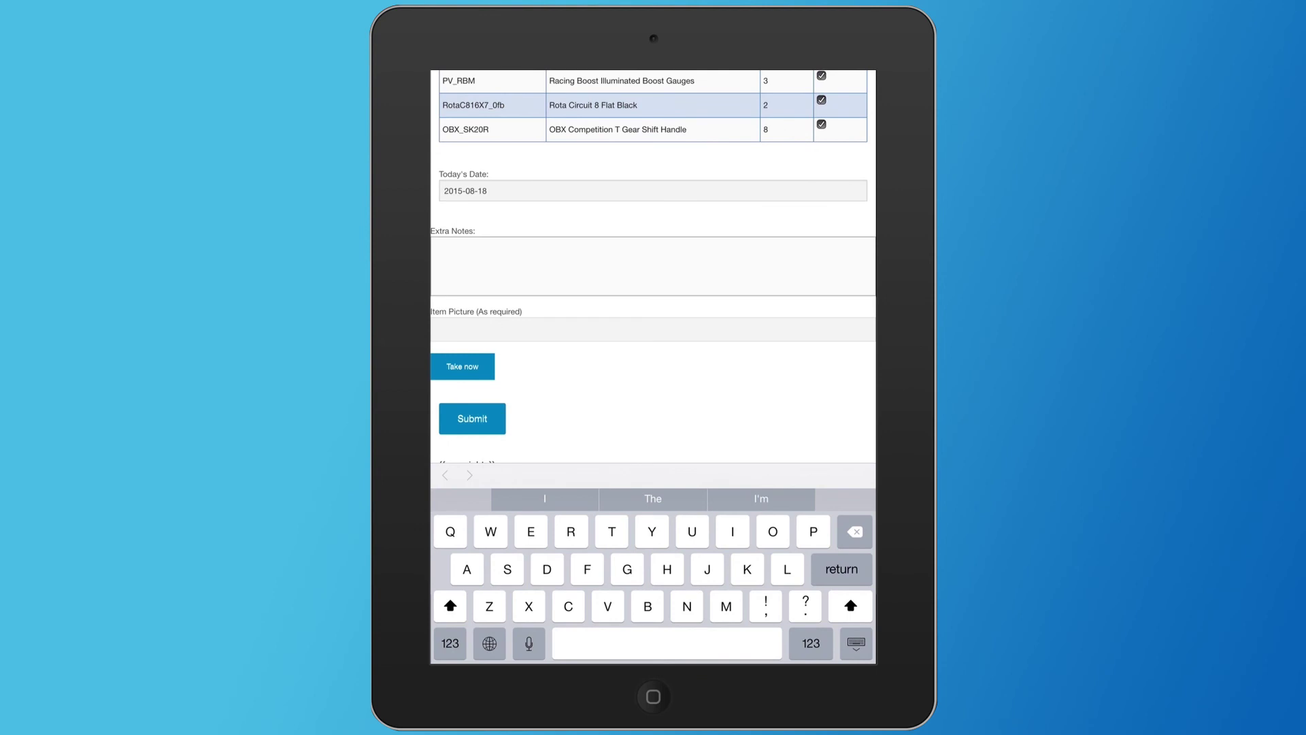
type("Extra ")
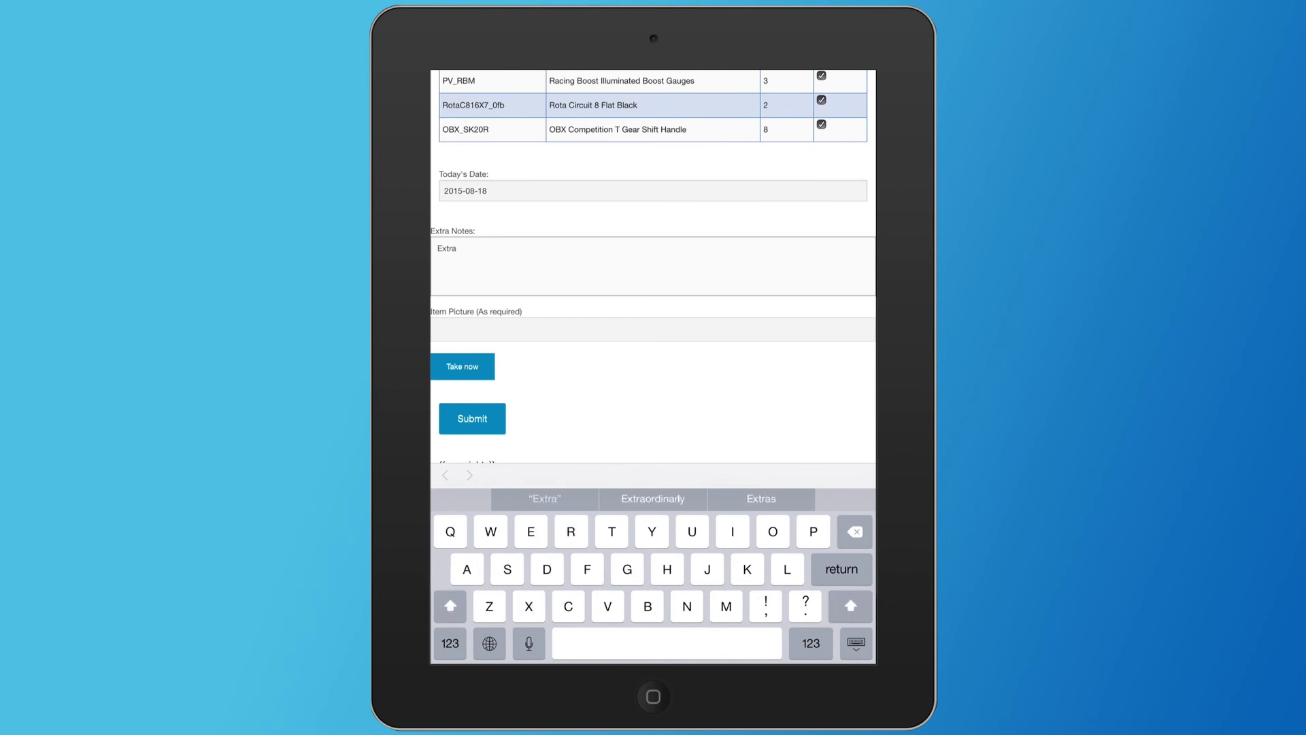
type("notes here")
- Photograph the business card with the Item Picture field, use the photo, and review the completed form
left_click(462, 346)
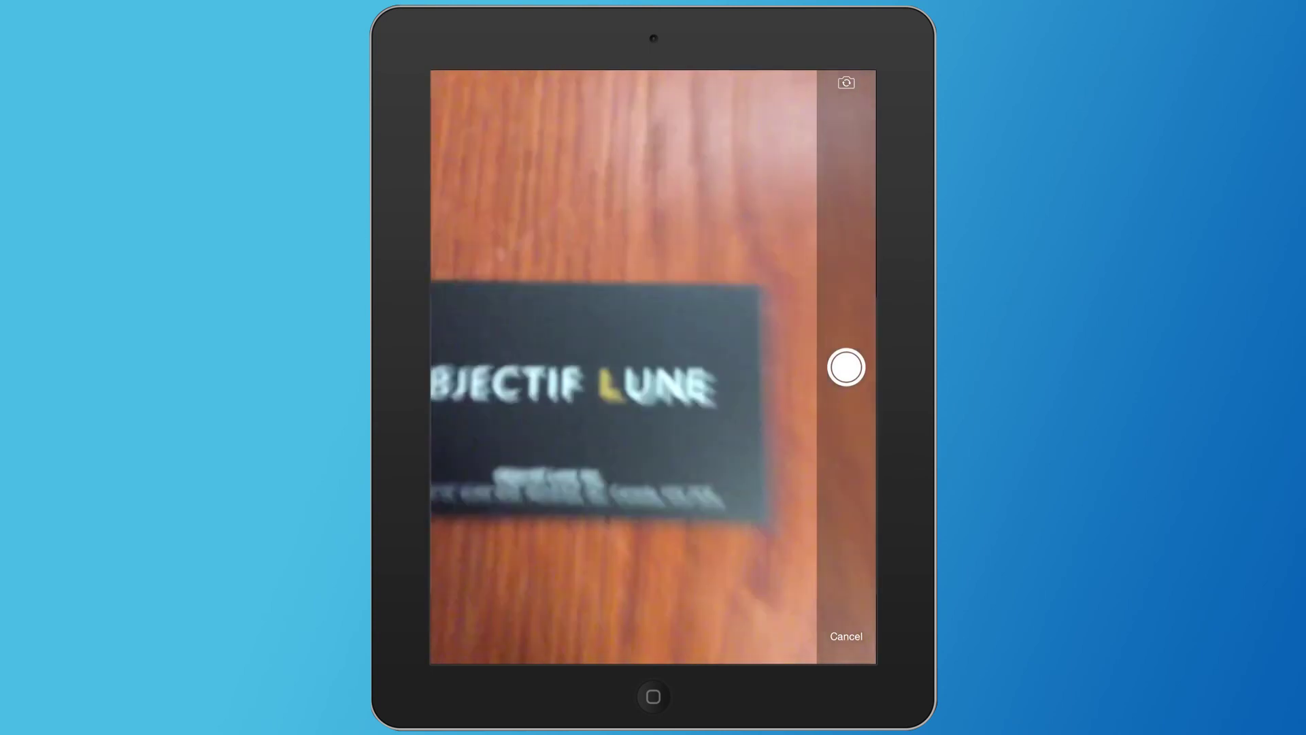
left_click(726, 386)
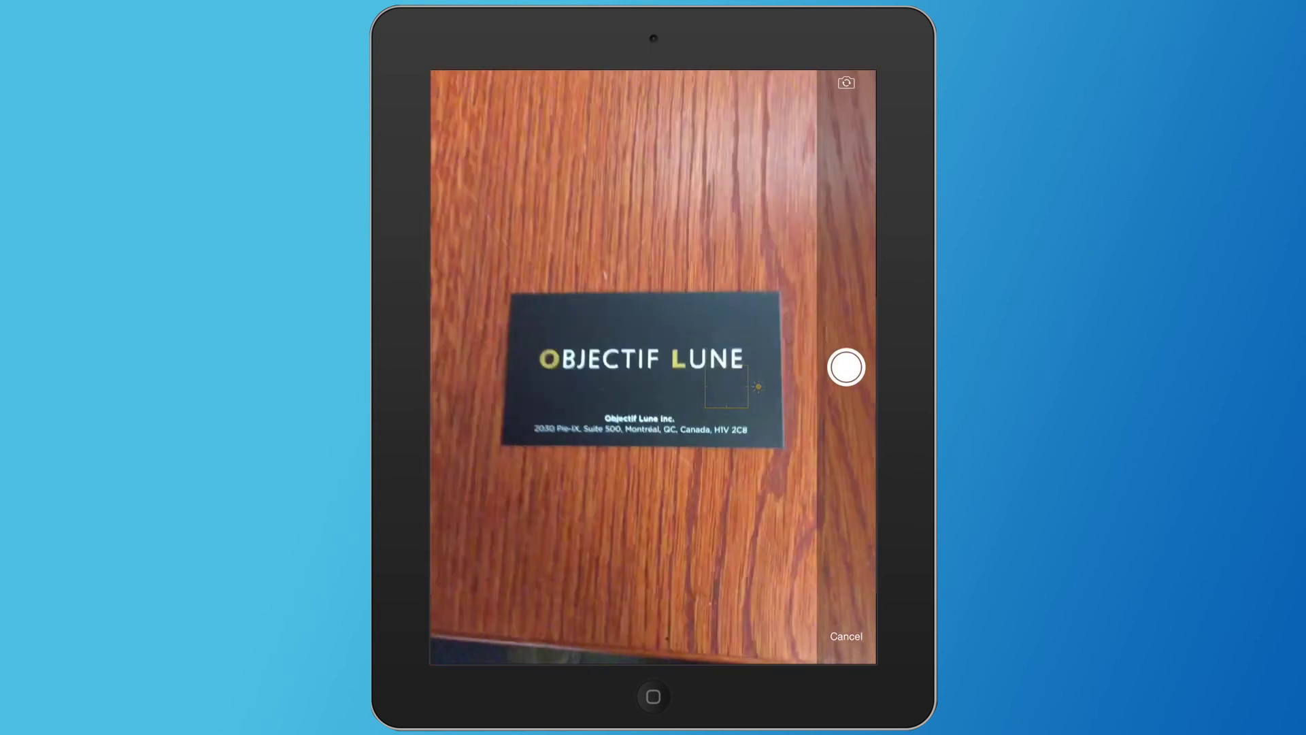
left_click(845, 368)
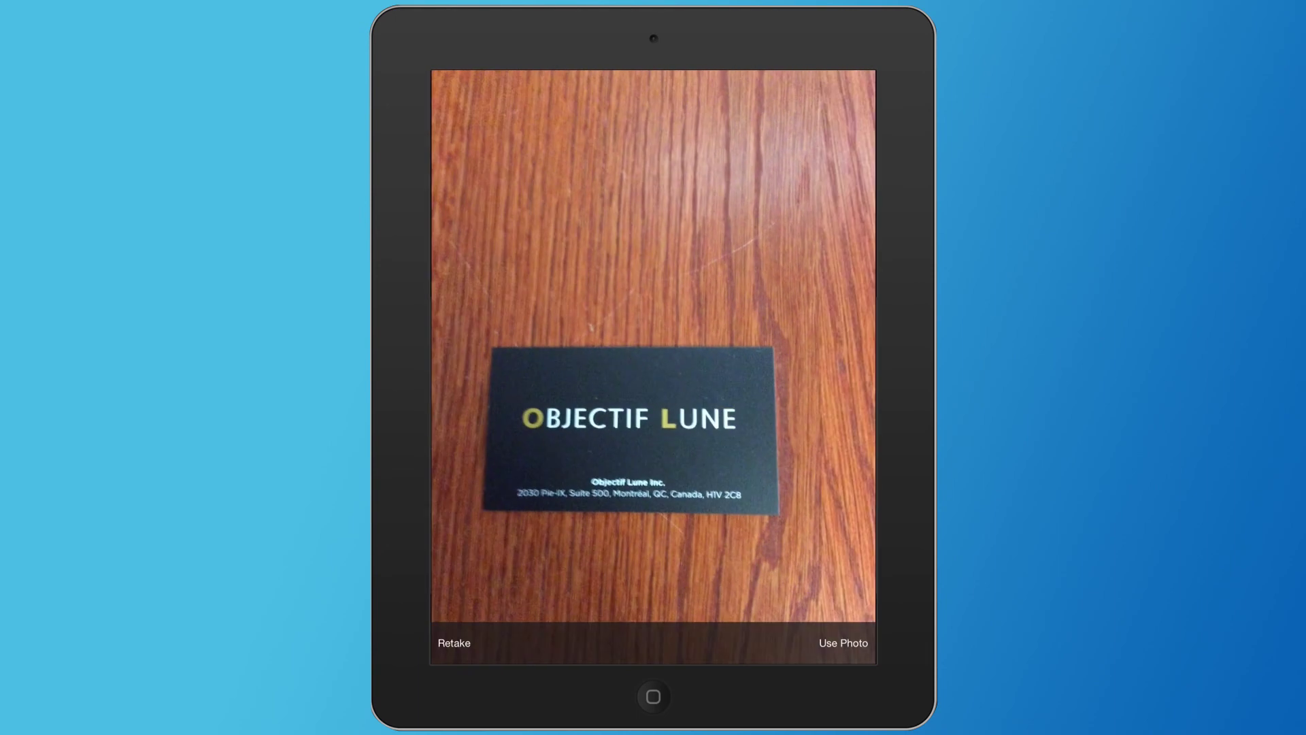
scroll(653, 381, "down", 10)
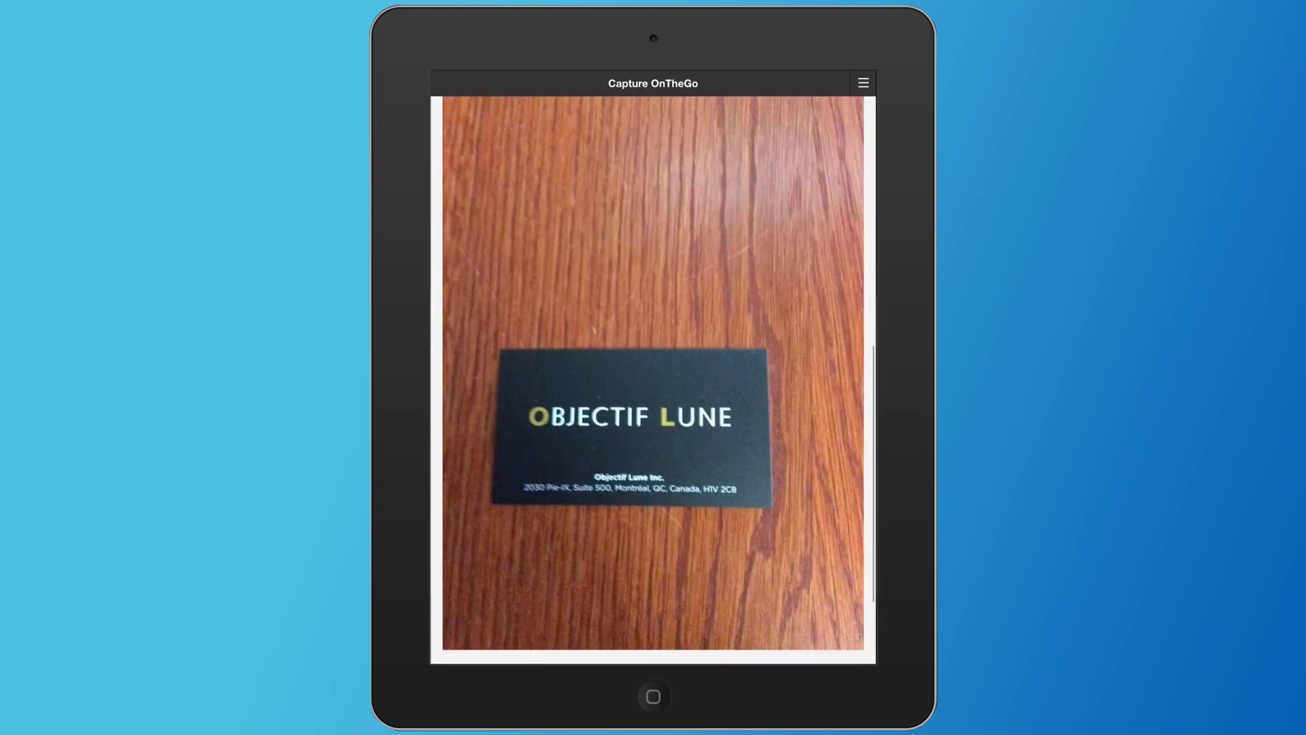
scroll(653, 381, "up", 9)
scroll(653, 381, "up", 2)
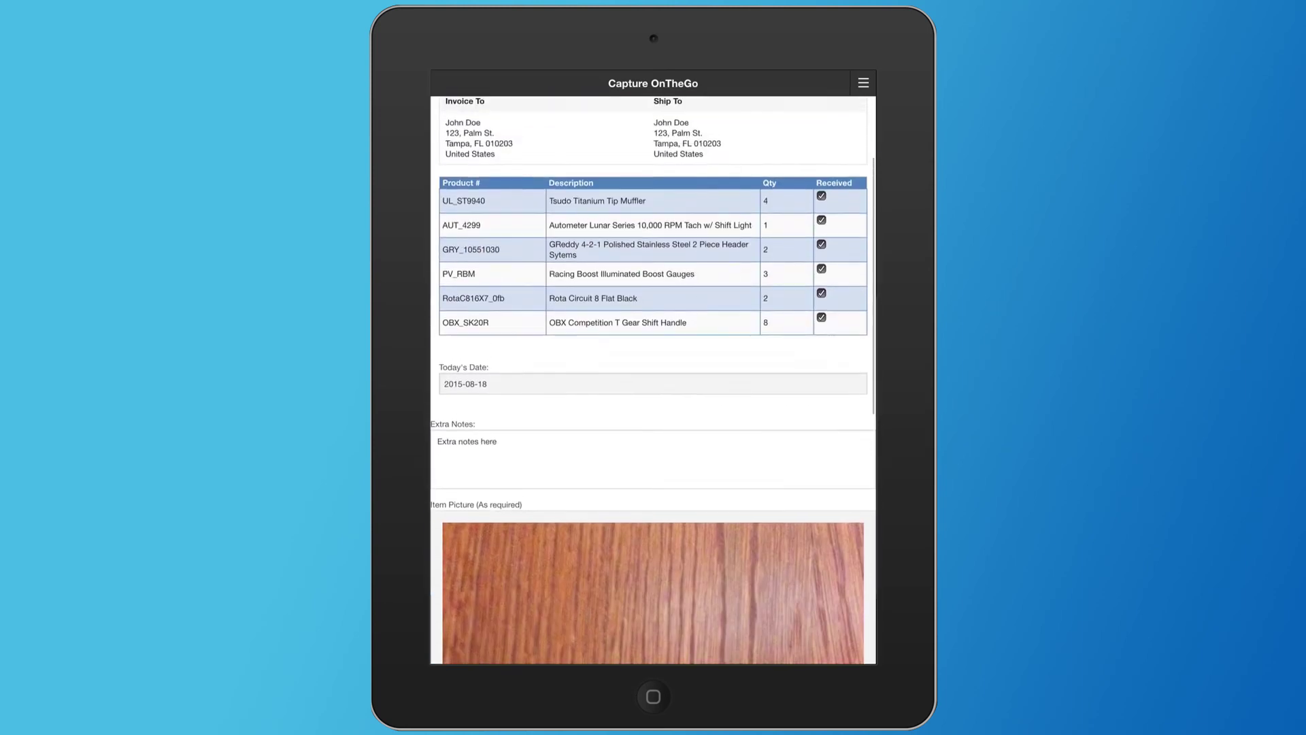
scroll(653, 381, "down", 10)
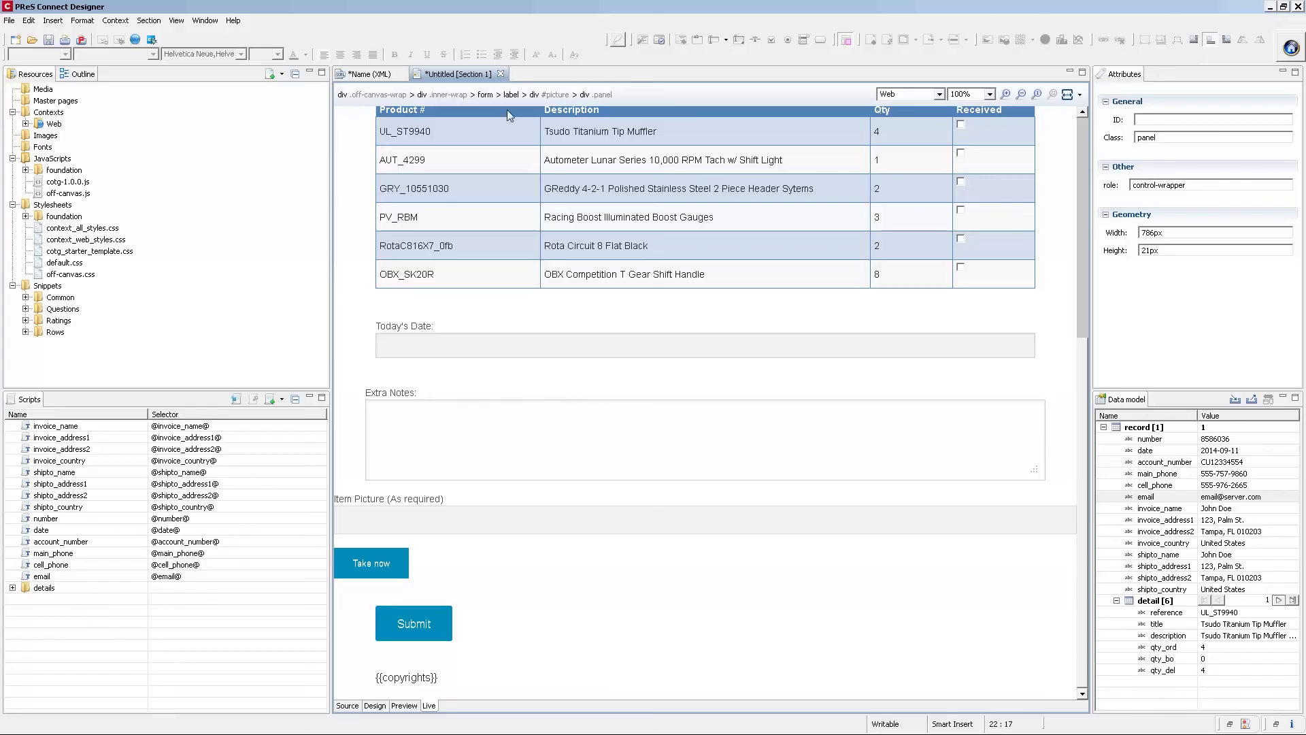
- Back in PReS Connect Designer, save the template and send Untitled.OL-template to Workflow at 127.0.0.1 with both creation presets set to None
key("ctrl+s")
left_click(522, 378)
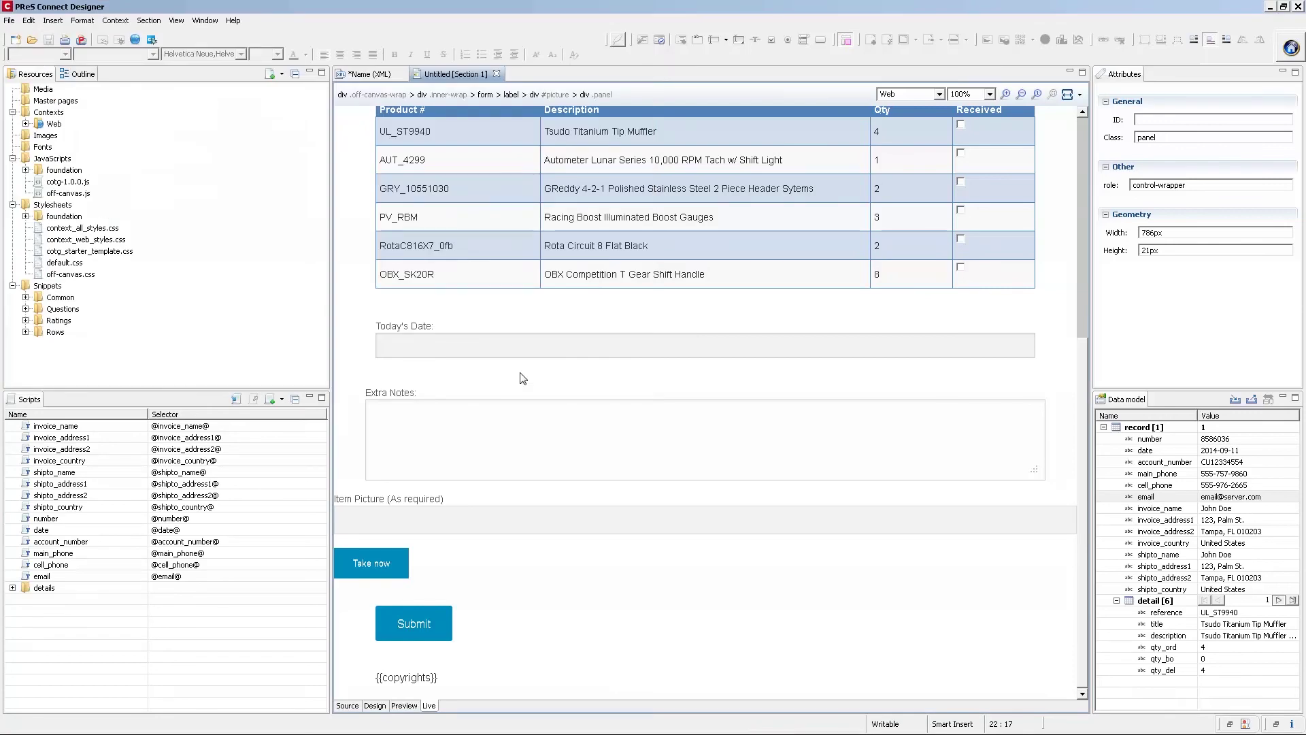
left_click(9, 20)
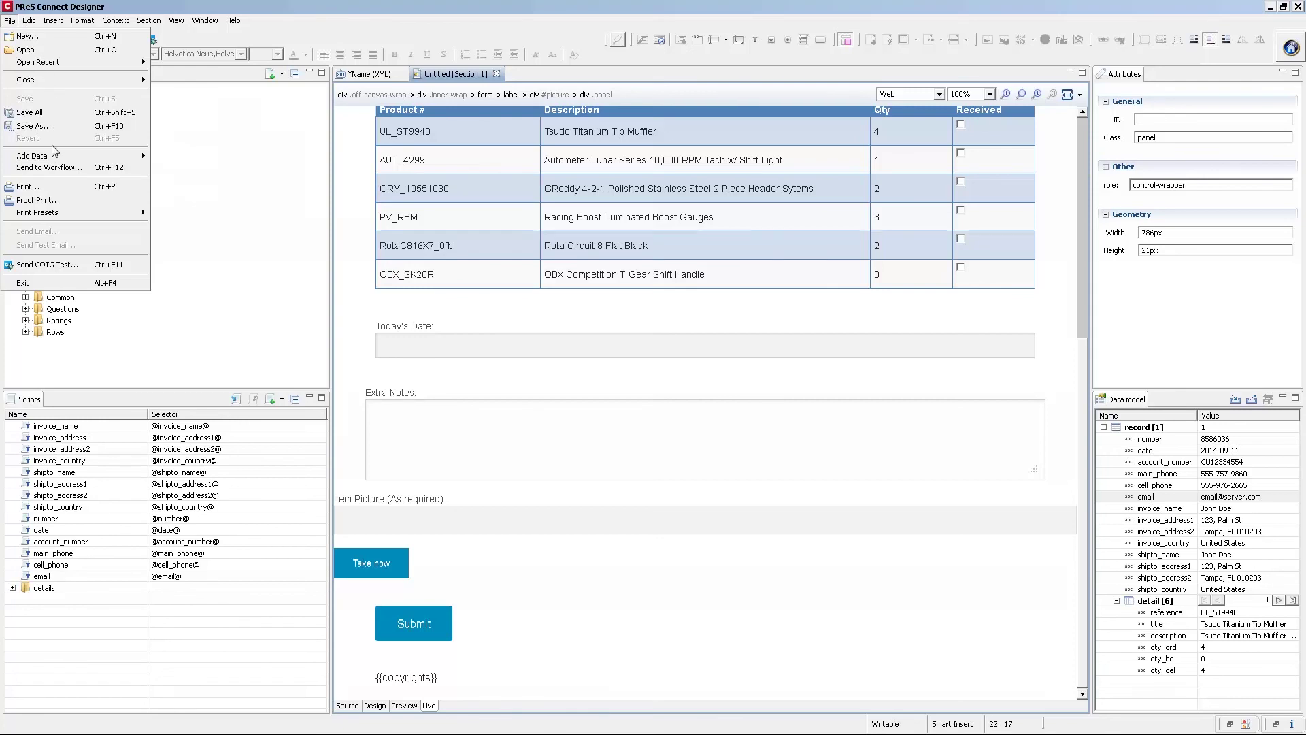
left_click(53, 172)
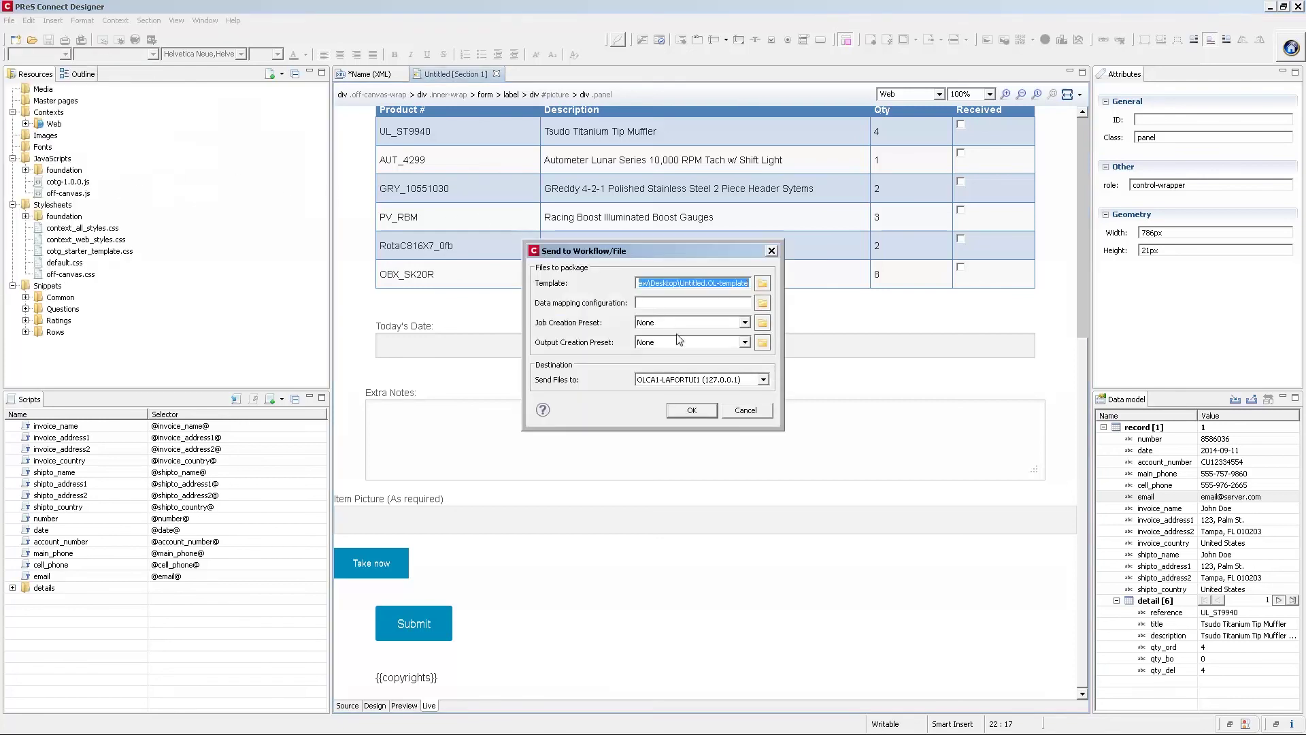
left_click(697, 413)
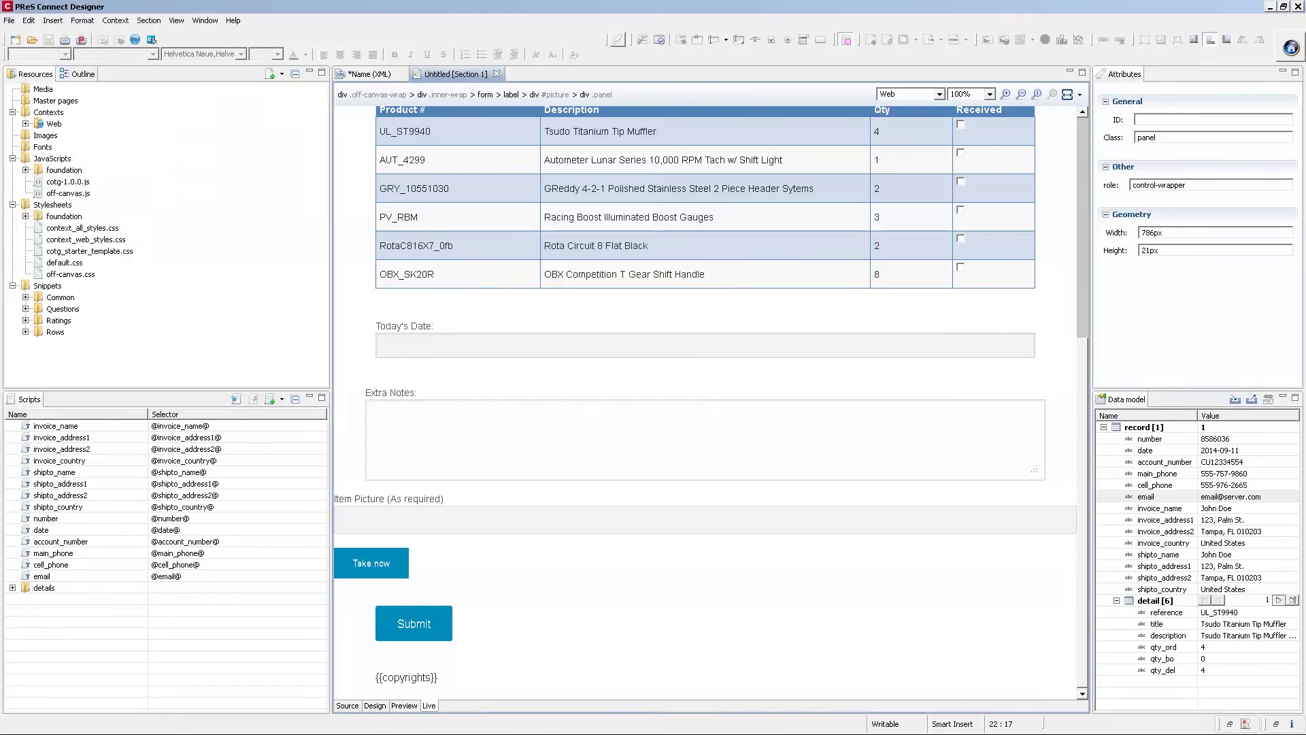